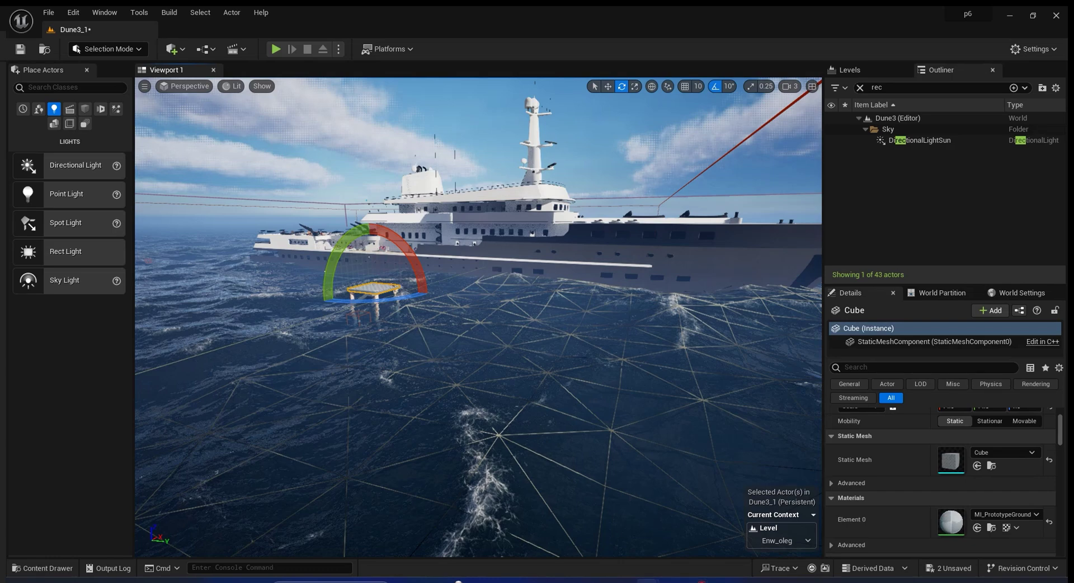
Fly the viewport up alongside the white yacht and select its side mesh.
key(w)
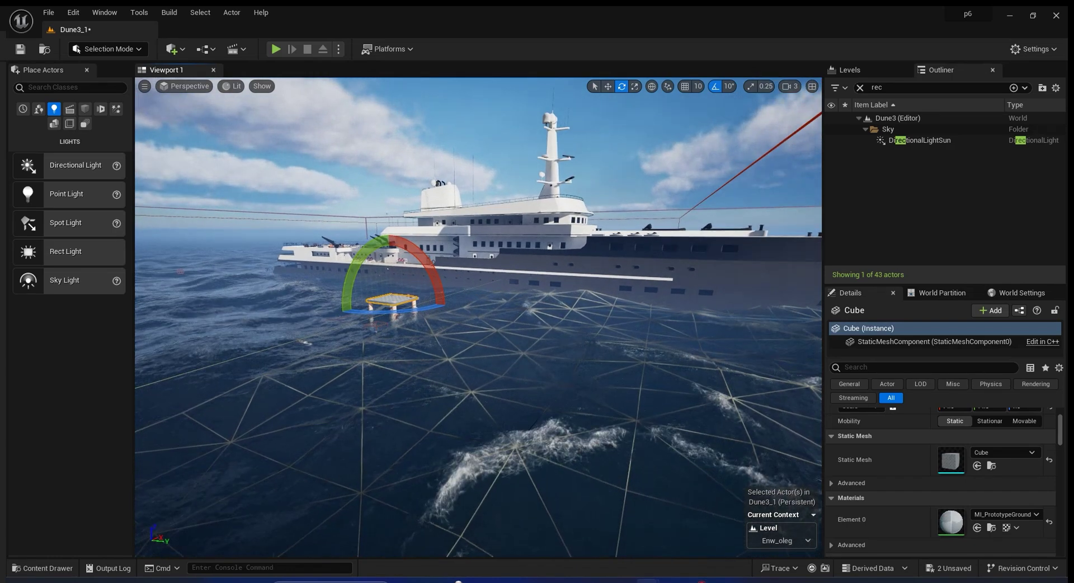
key(w)
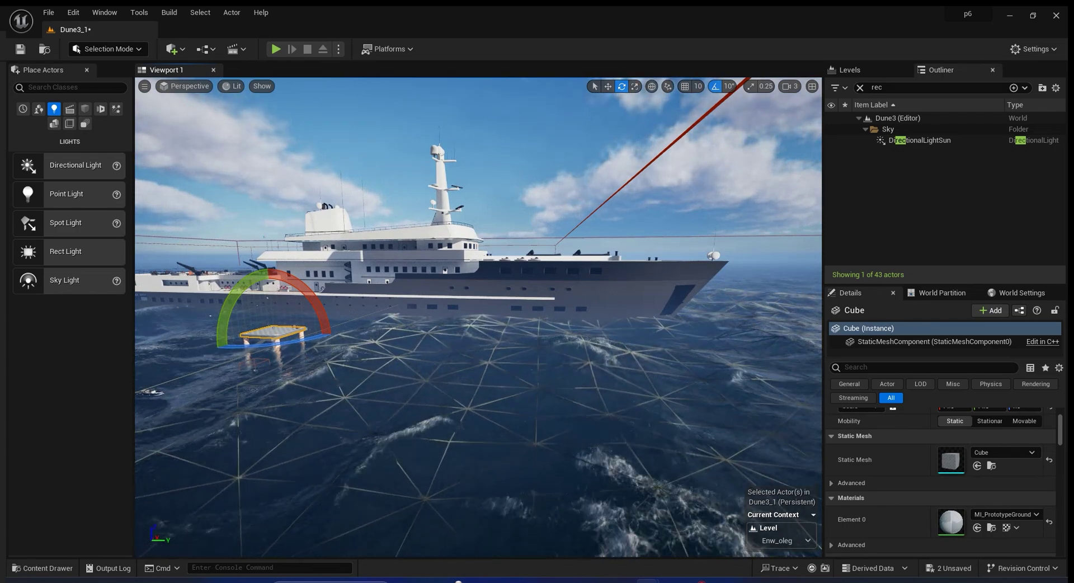
key(a)
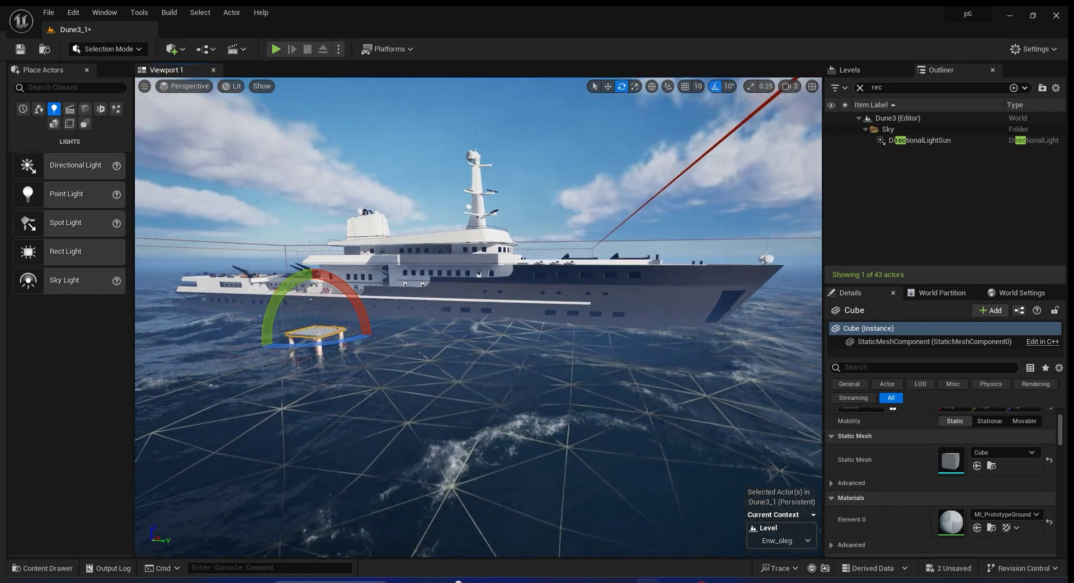
key(a)
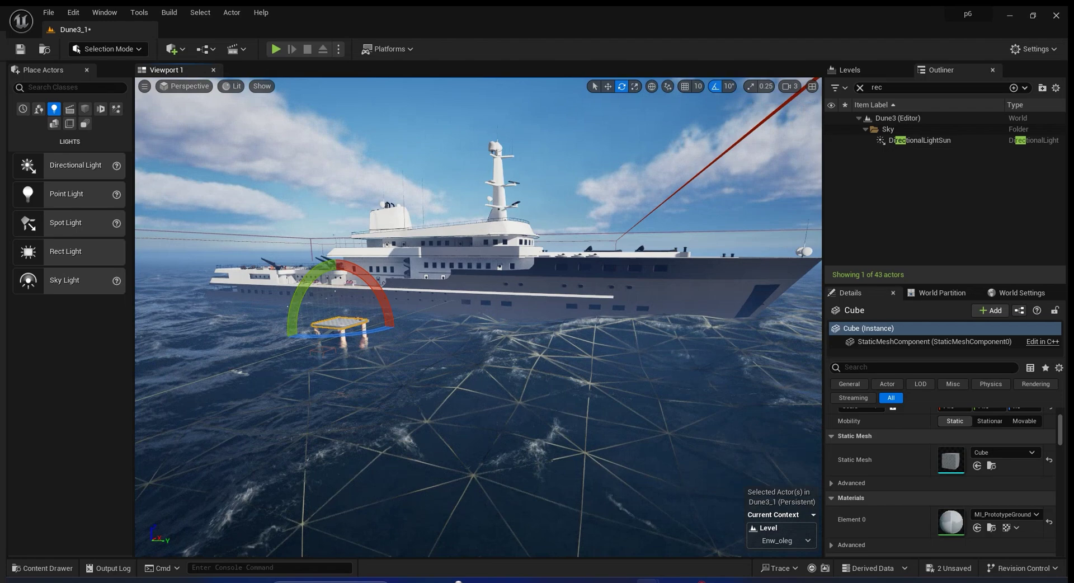
key(d)
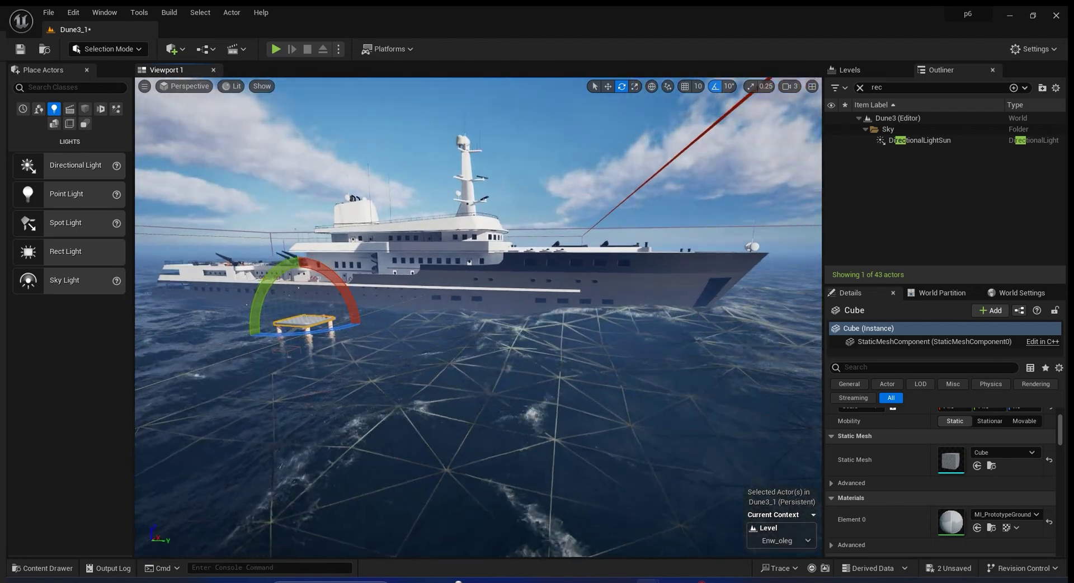
click(504, 280)
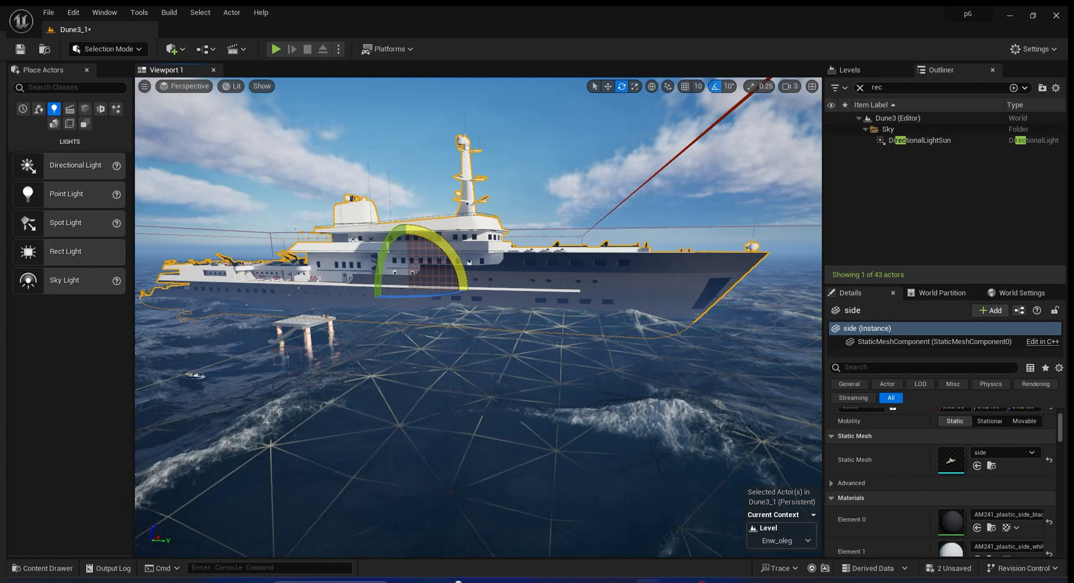
Add a level sequence from the Cinematics menu and save it as ship_anim.
click(236, 49)
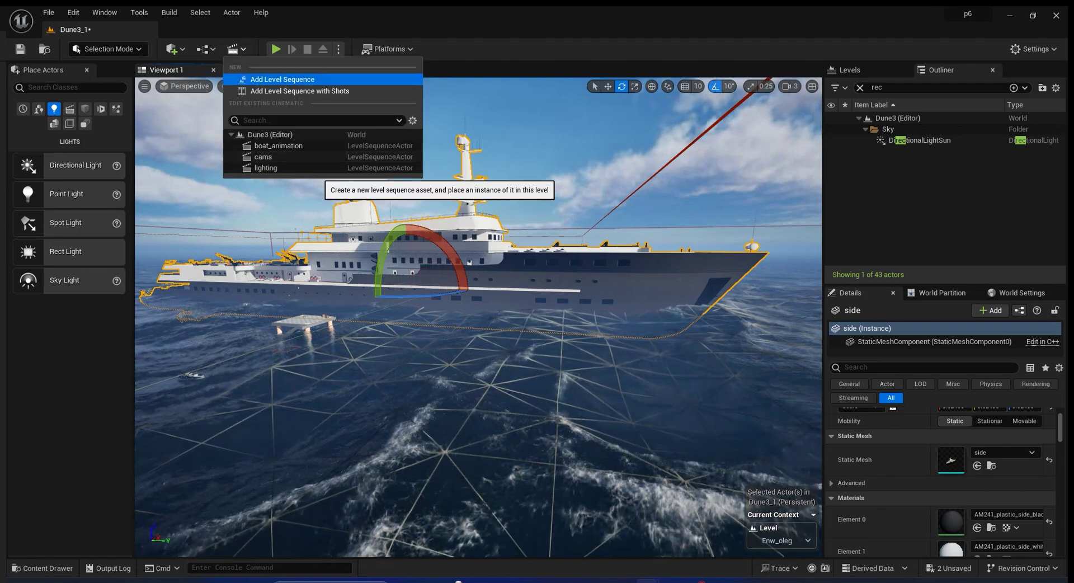
click(282, 79)
text(ship_a)
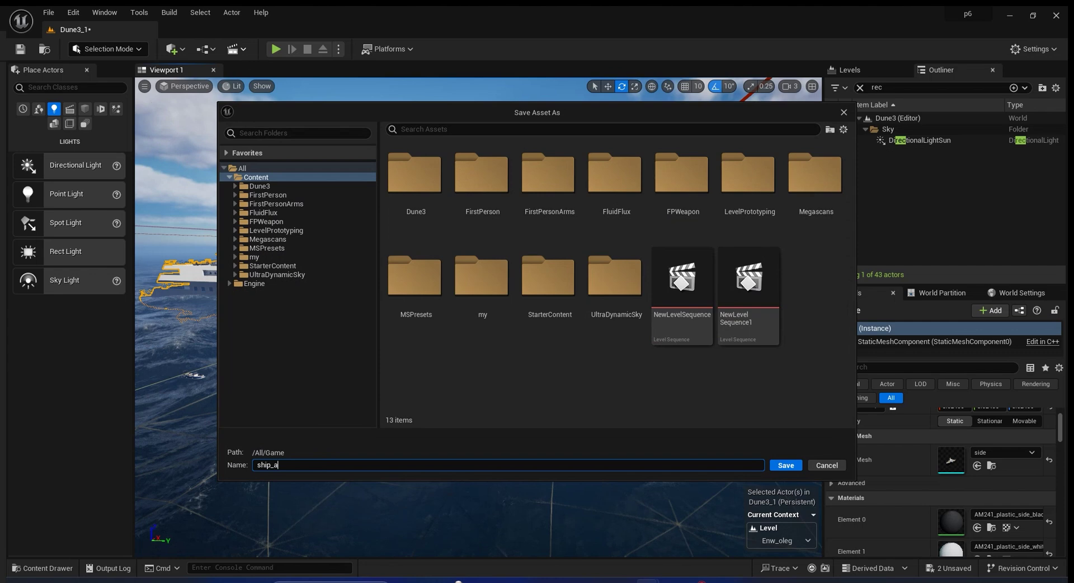
text(nim)
key(Return)
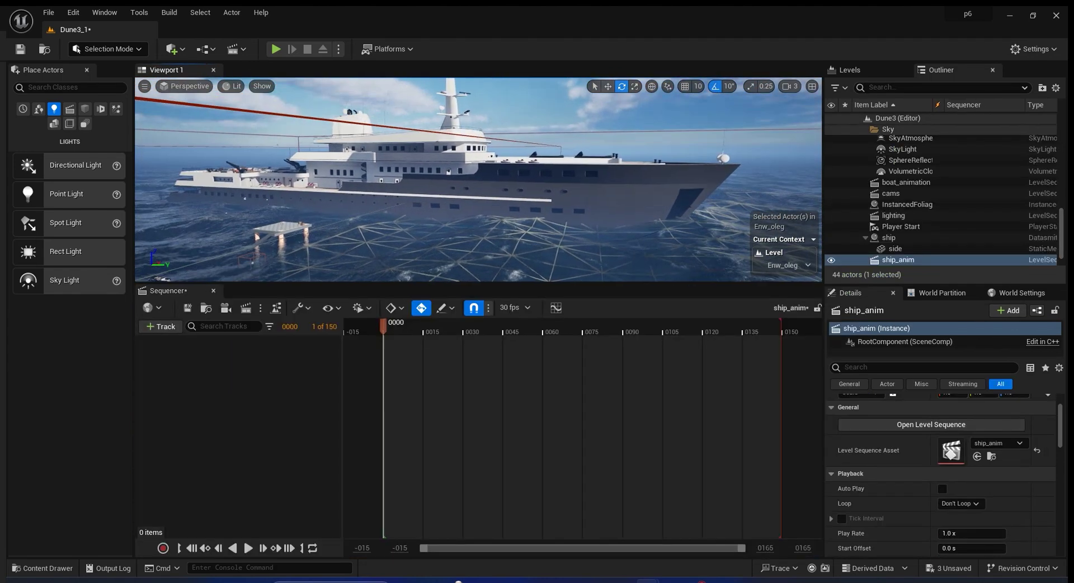
Bind the yacht's side mesh into the ship_anim sequence.
click(504, 179)
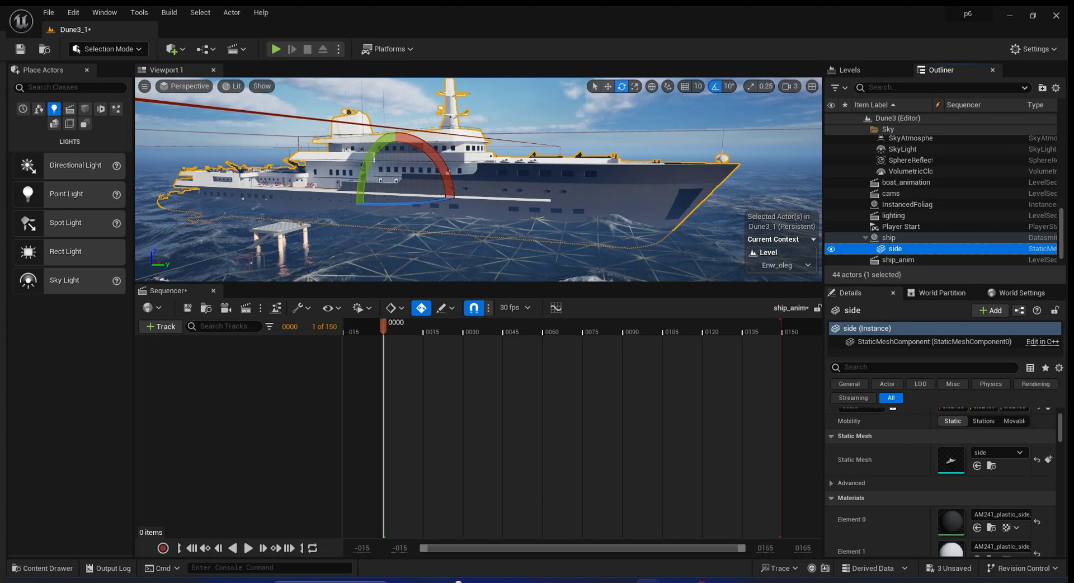
click(918, 250)
drag(895, 249, 235, 425)
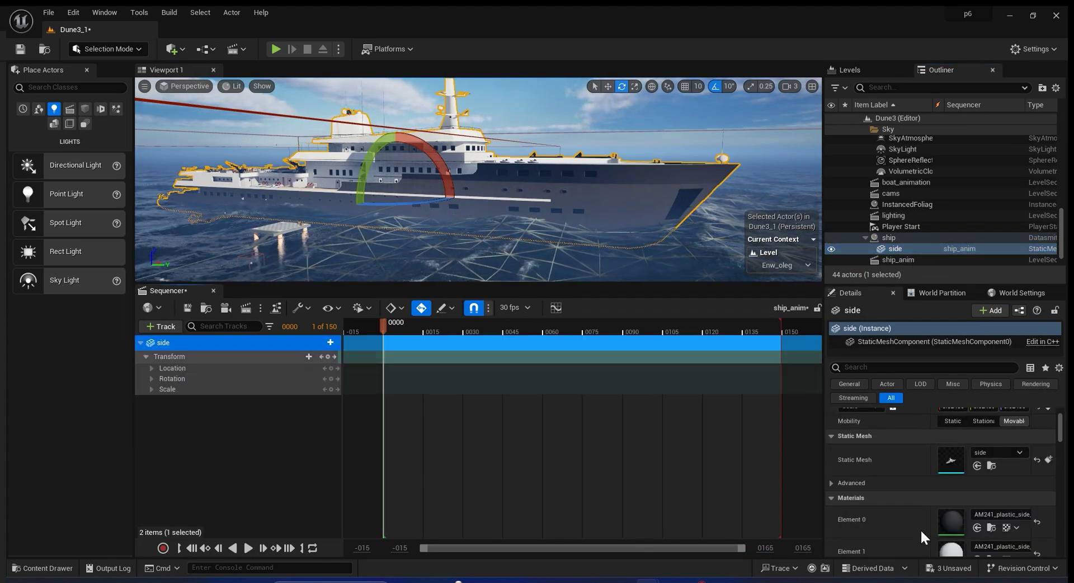
With Auto-Key on, key the ship's location at frame 0 and at the last frame, 149.
click(421, 308)
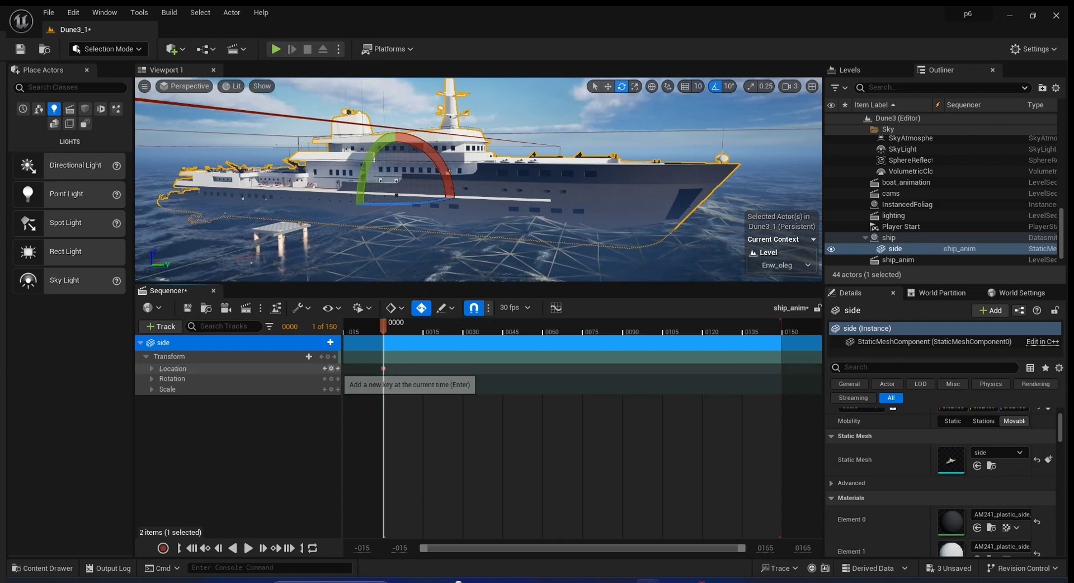
click(331, 369)
key(ctrl+Up)
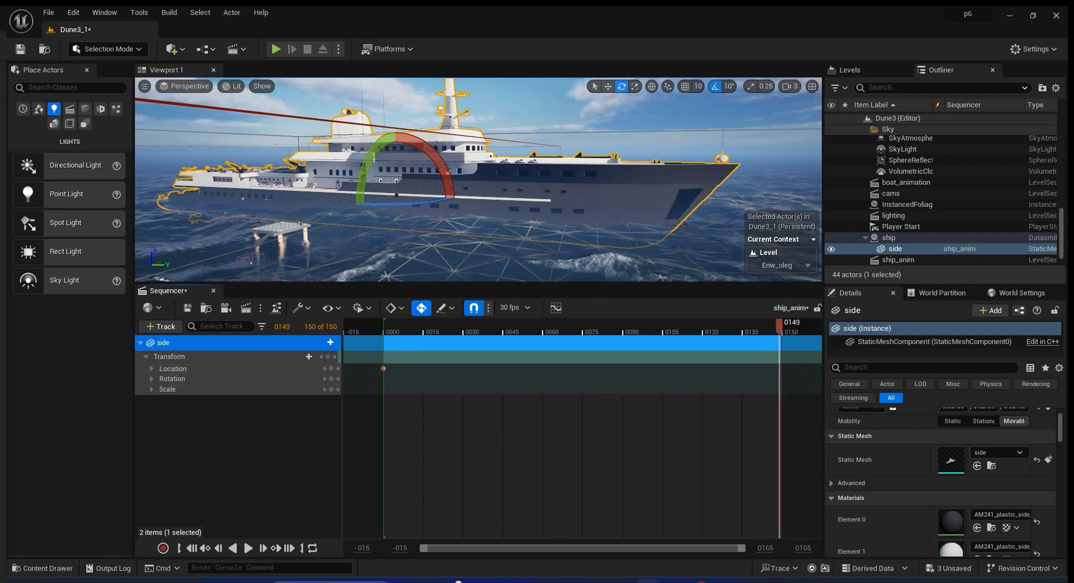
key(w)
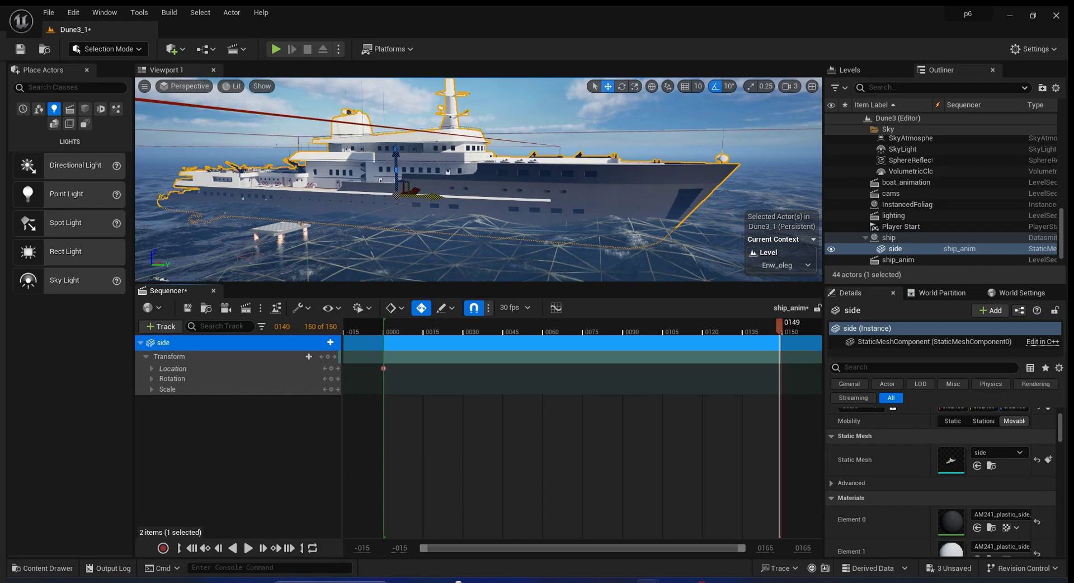
key(s)
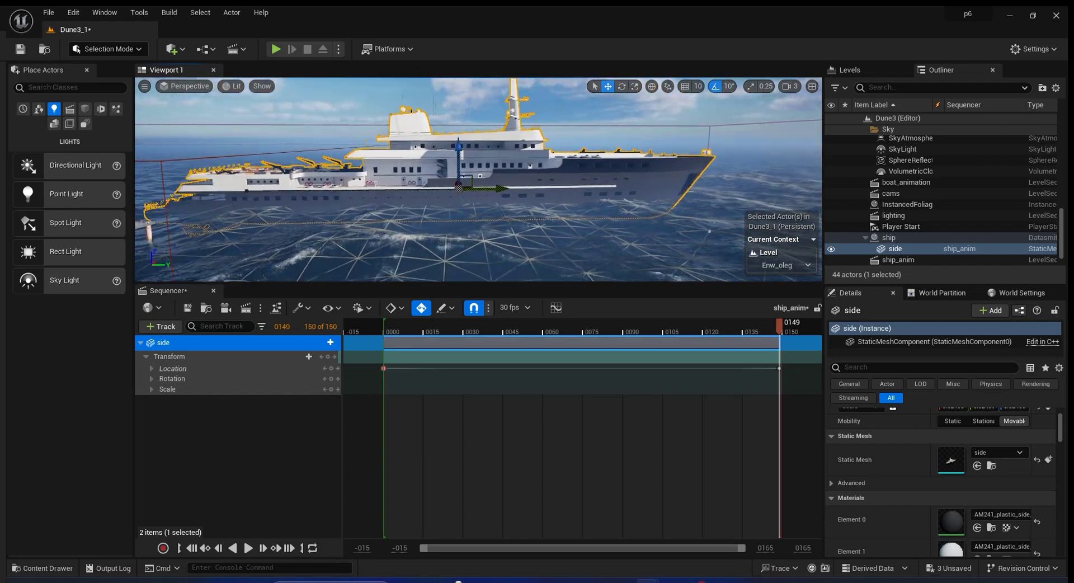
Play back the ship animation to review its motion, then bring up the Content Browser.
key(space)
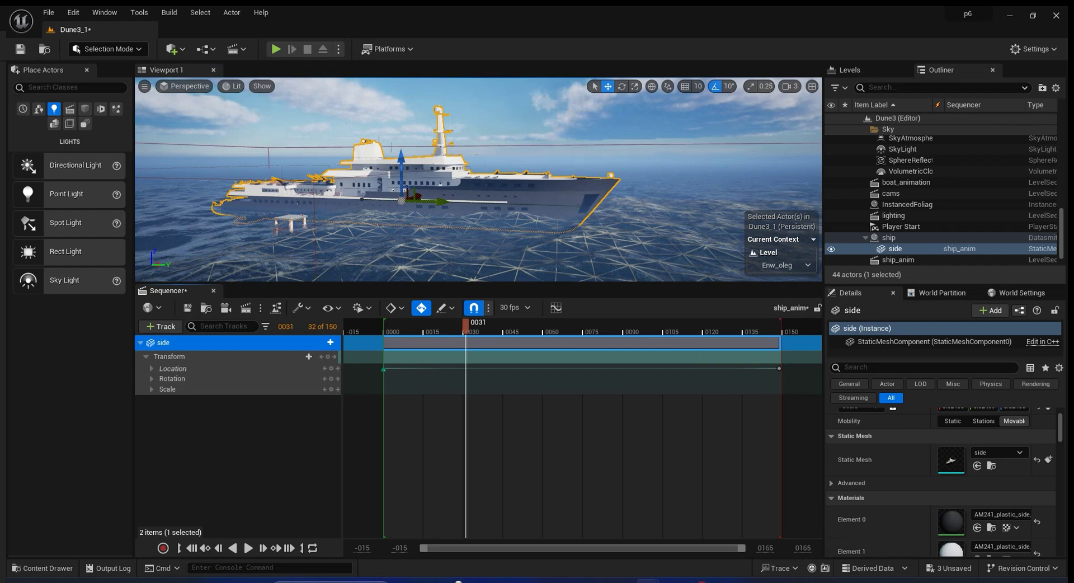
key(j)
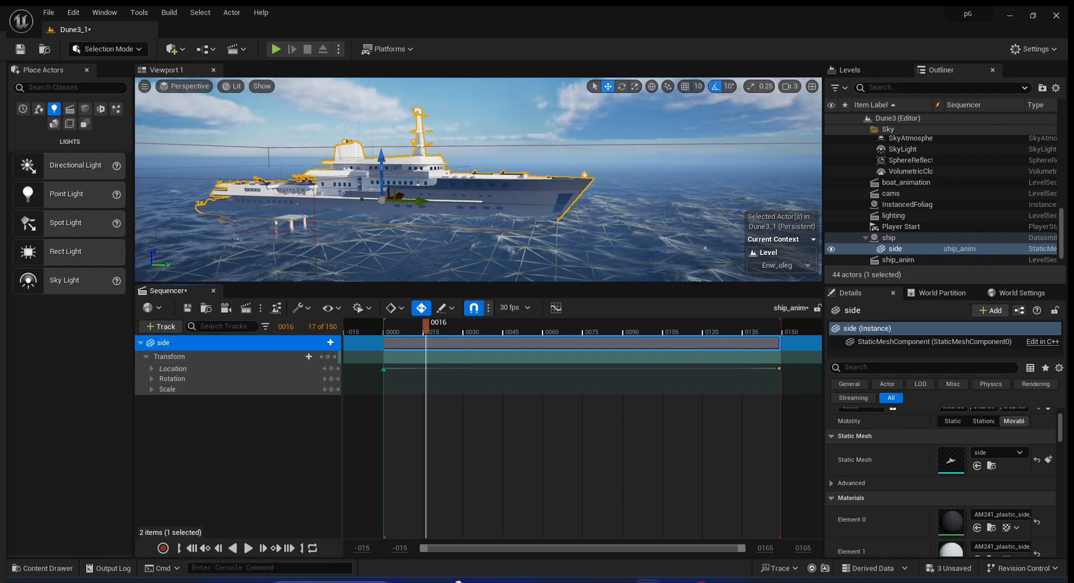
key(ctrl+space)
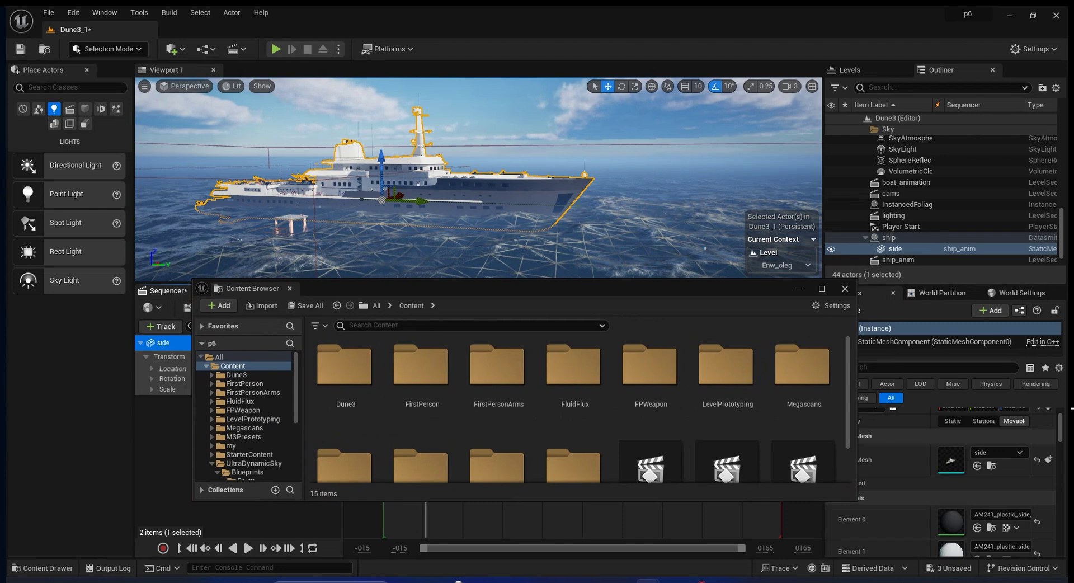
Dock the Content Browser and save the ship_anim asset.
drag(252, 288, 265, 290)
click(534, 467)
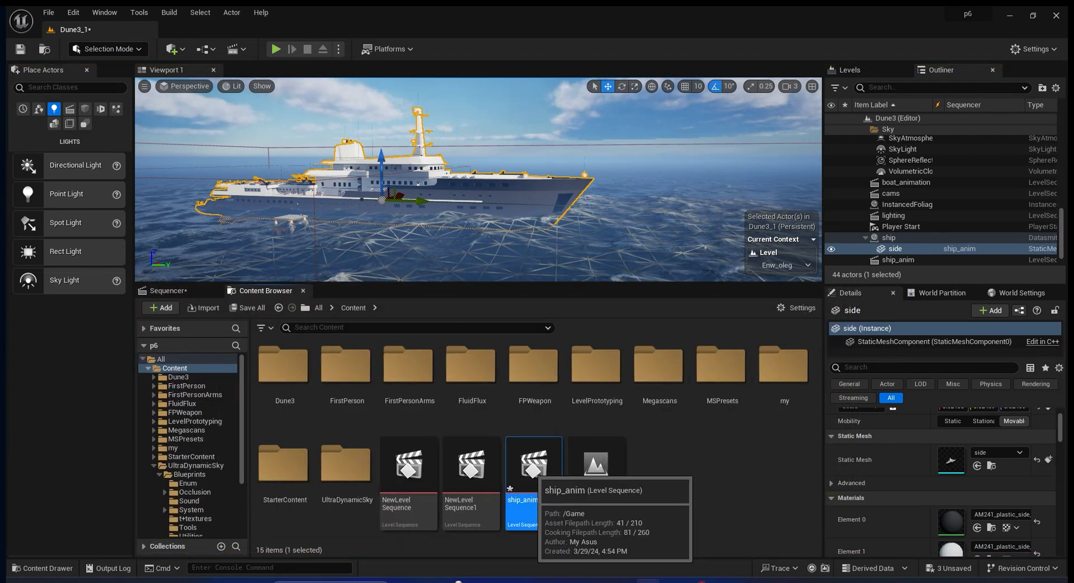
right_click(534, 467)
click(566, 269)
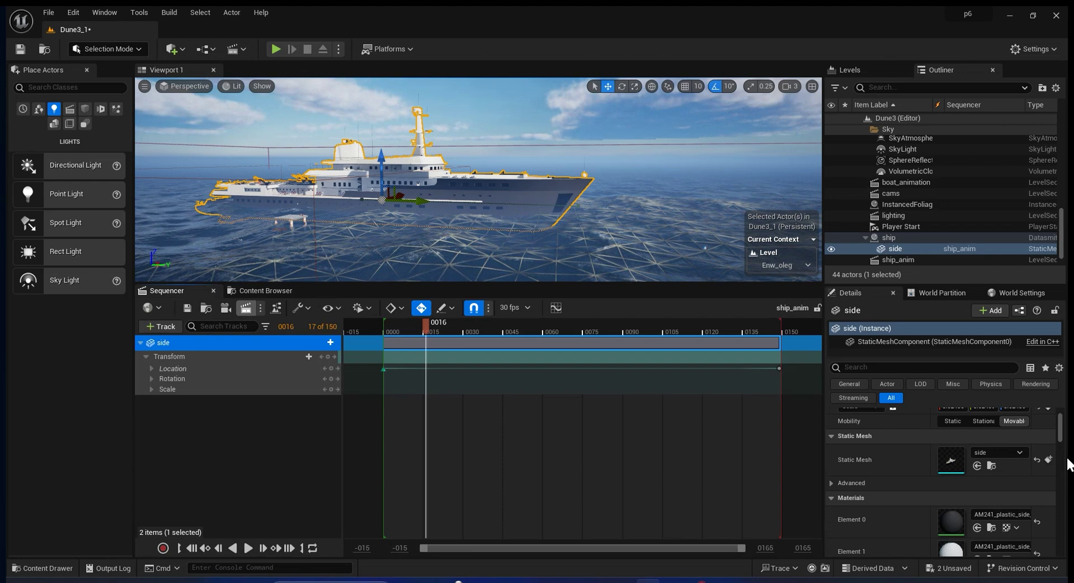
Add another level sequence to the level and save it as lighting_anim.
drag(479, 284, 478, 335)
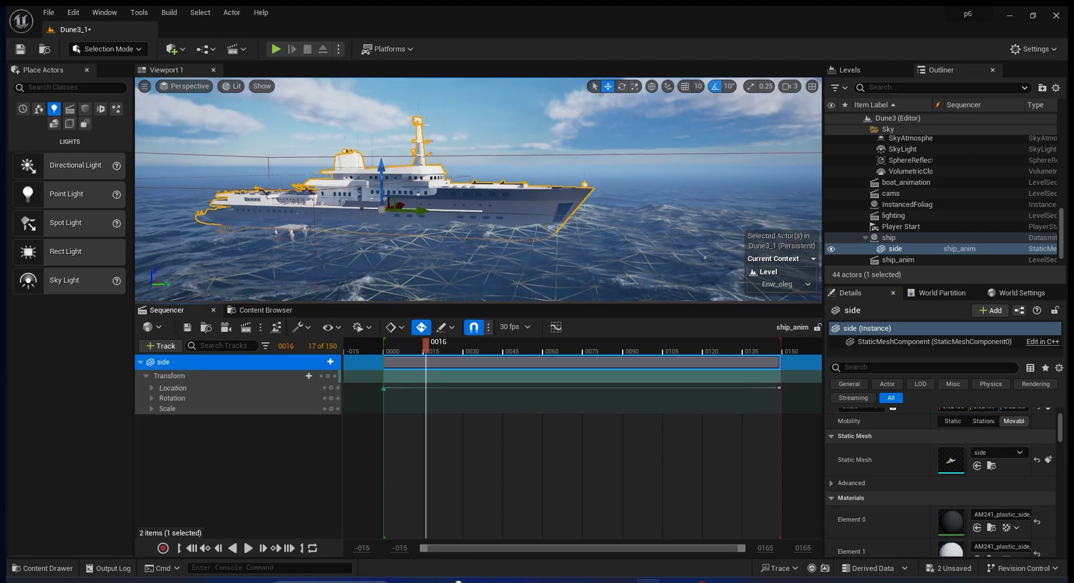
click(237, 49)
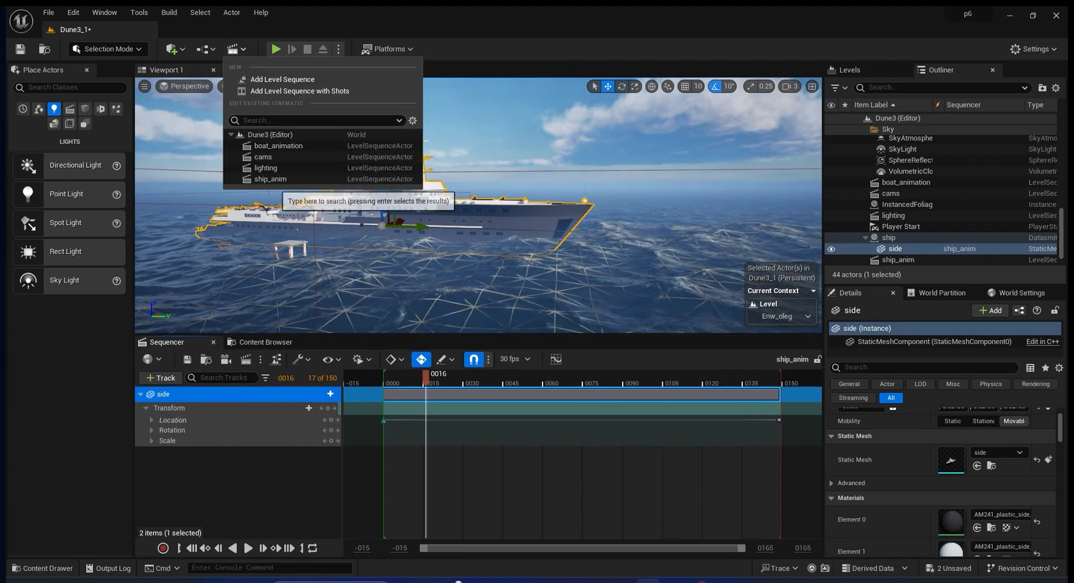
click(282, 79)
text(lignt)
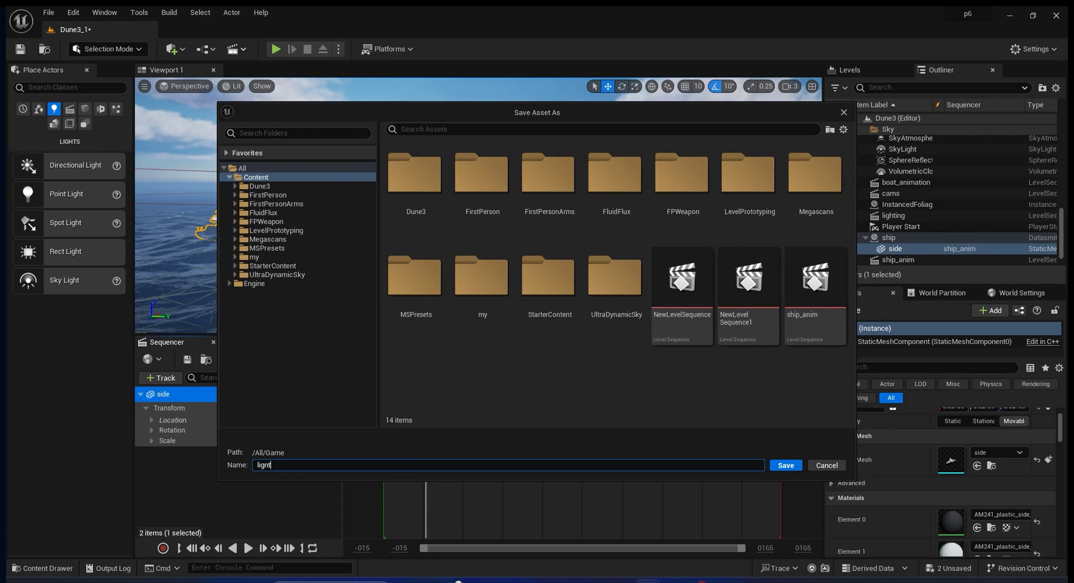
text(ing_anim)
key(Return)
Place a Rect Light near the yacht and bind it into the lighting_anim sequence.
drag(66, 251, 361, 246)
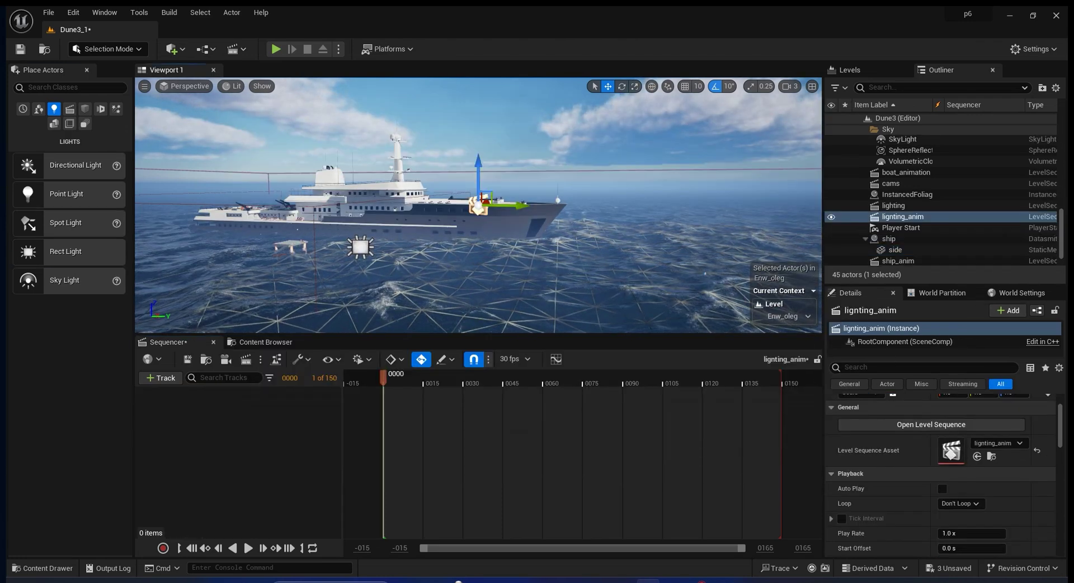
drag(897, 239, 285, 453)
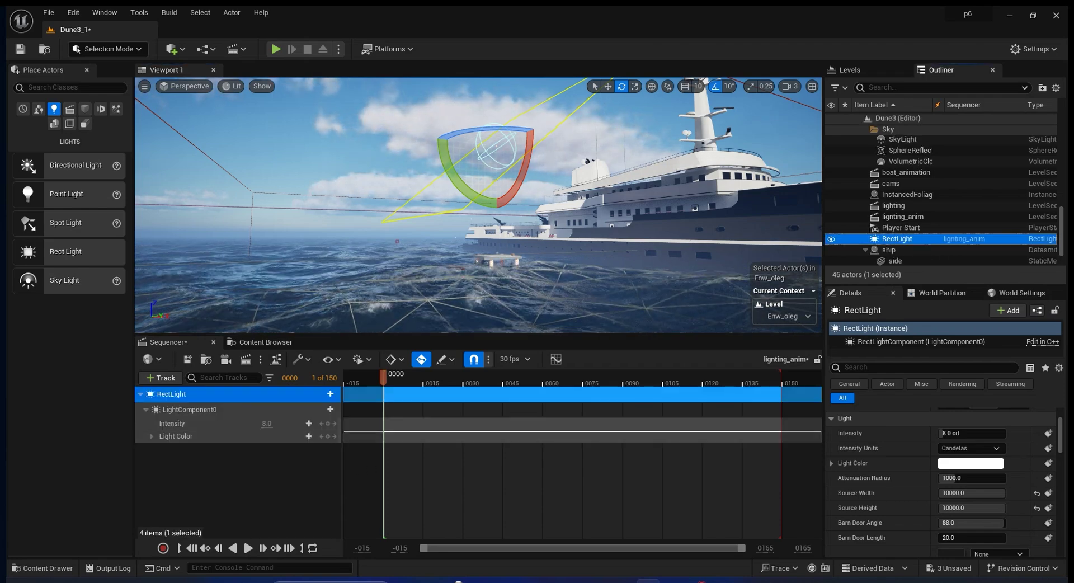
right_drag(476, 207, 420, 207)
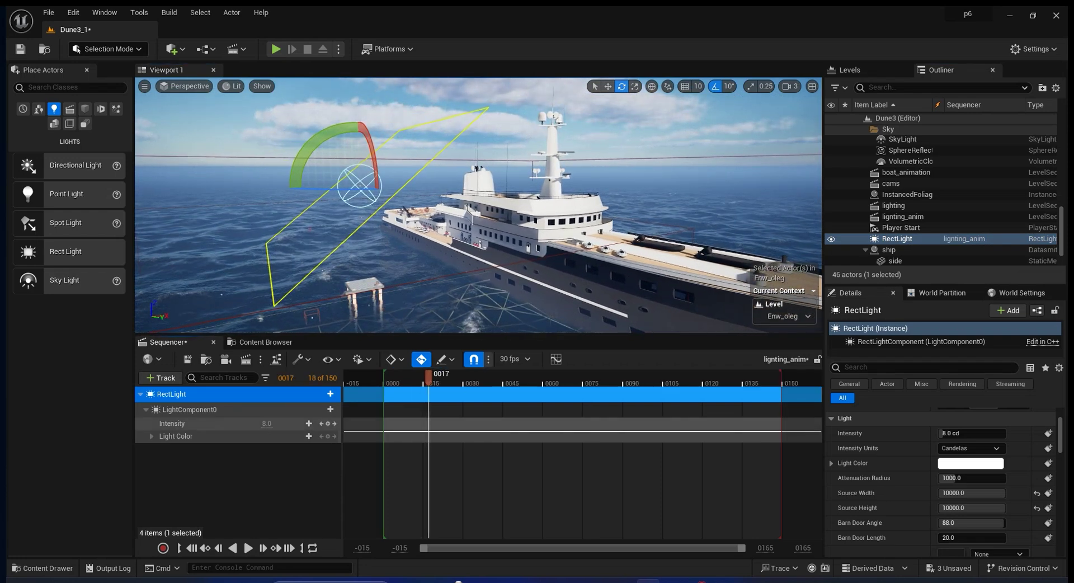
Key the rect light's intensity at frame 17 and set its Attenuation Radius to 16384.
click(308, 424)
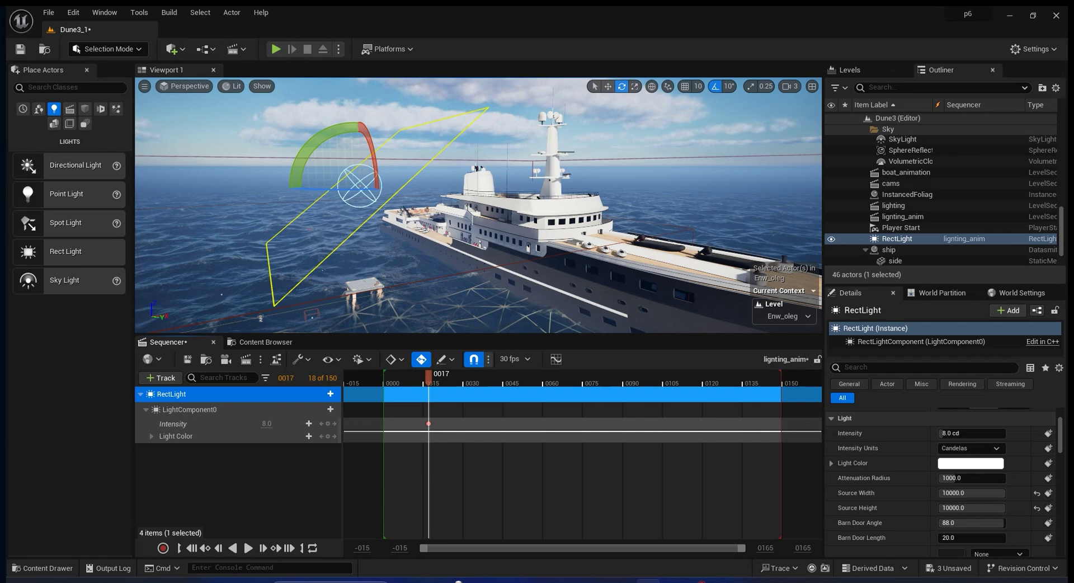
key(Right)
key(Right)
click(267, 423)
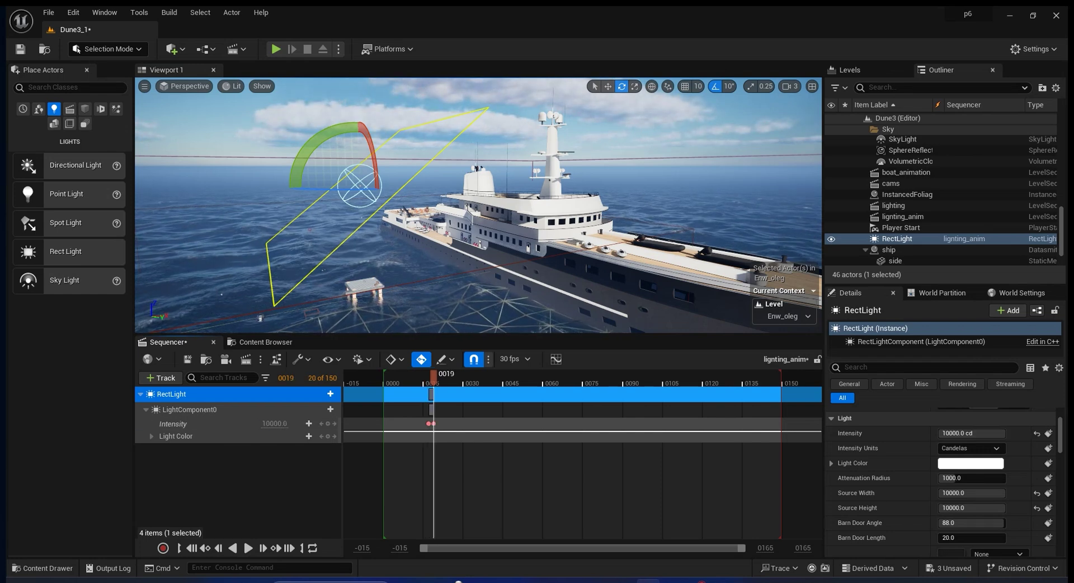
click(431, 410)
key(ctrl+z)
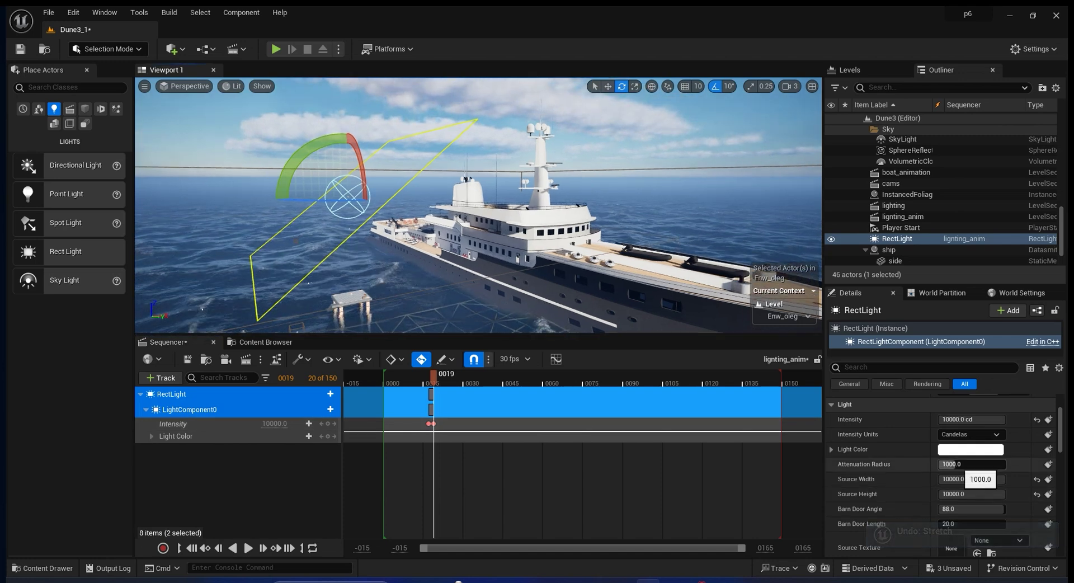
text(0)
key(Tab)
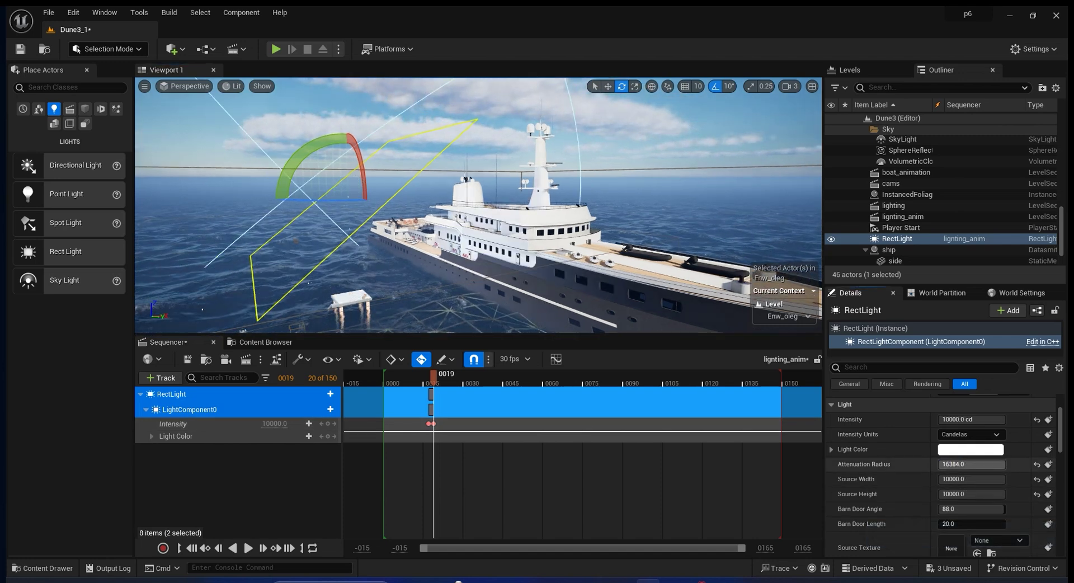
Key intensity 0, 5000 and 0 on the following frames through frame 27.
click(173, 424)
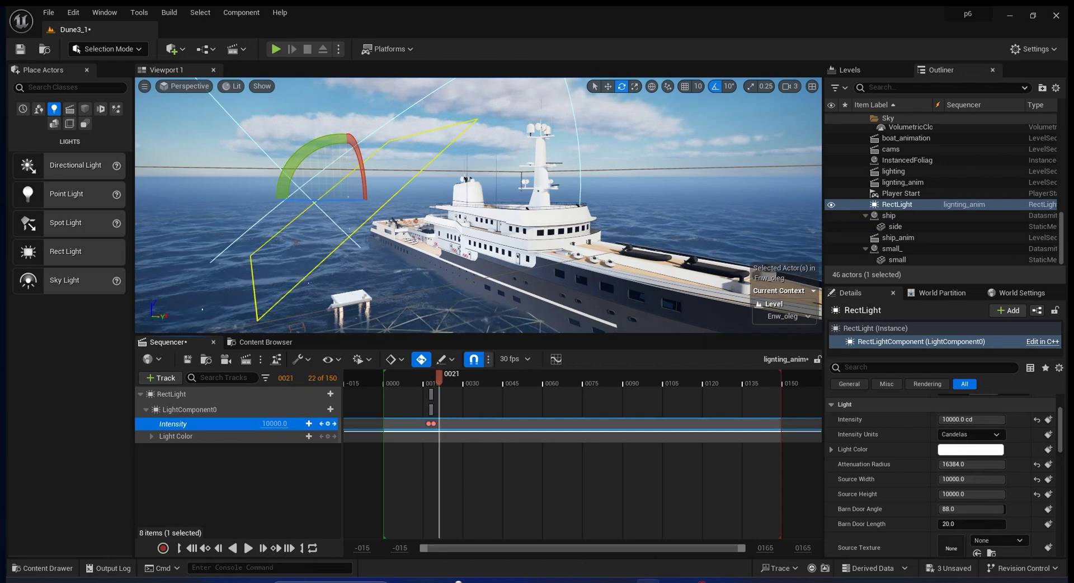
text(0)
key(Return)
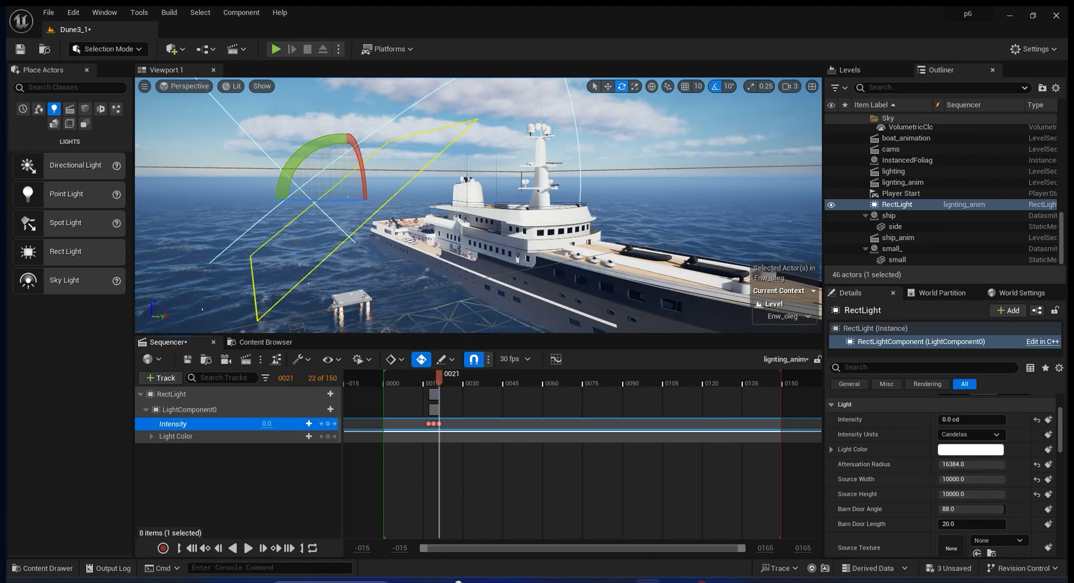
click(276, 548)
text(20)
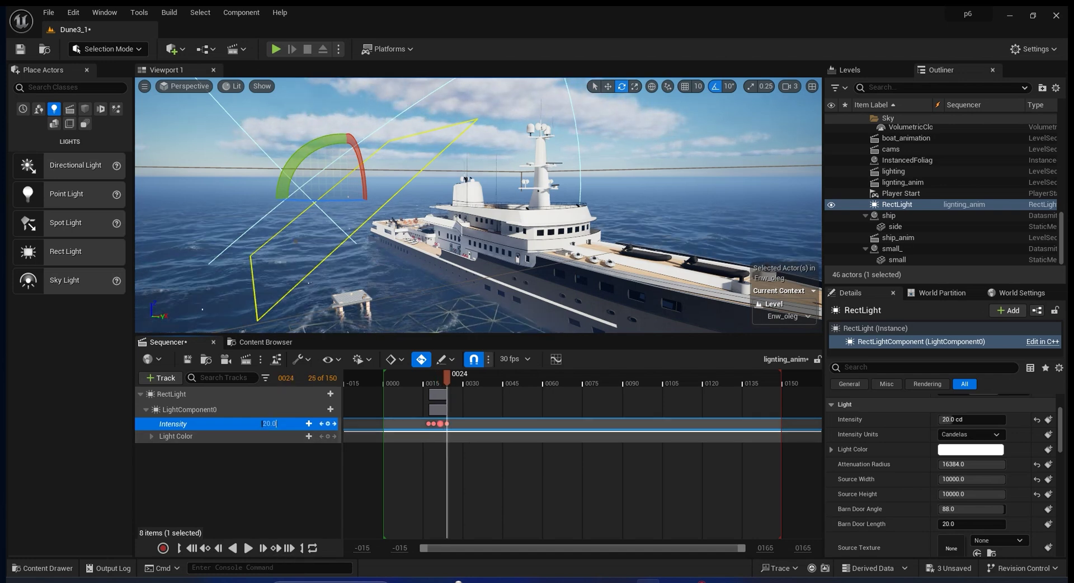
text(5000)
key(Return)
click(276, 548)
key(Return)
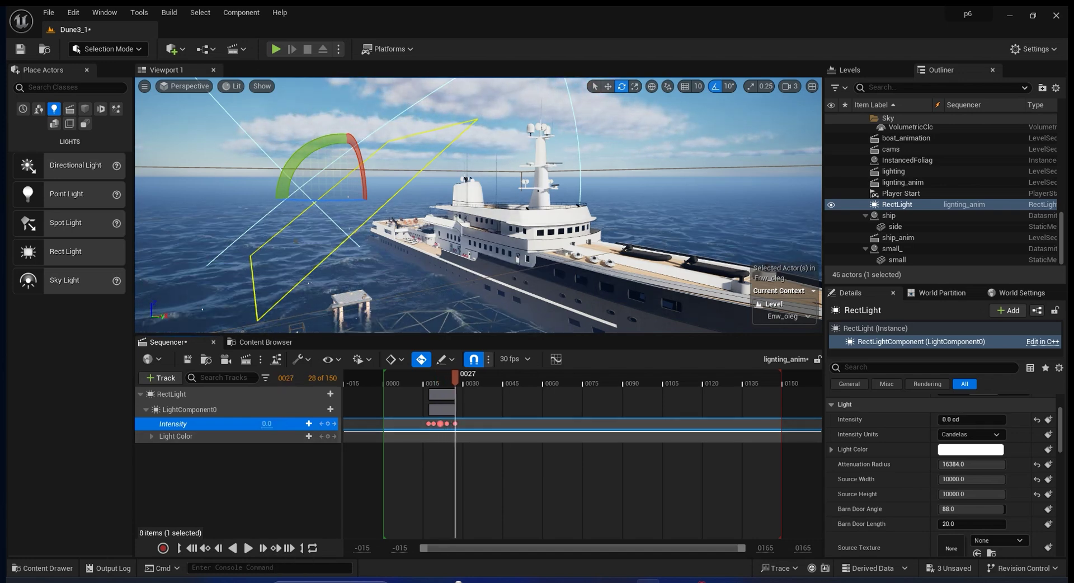
Scrub through frames 20–28 to preview the light flicker.
drag(455, 373, 439, 374)
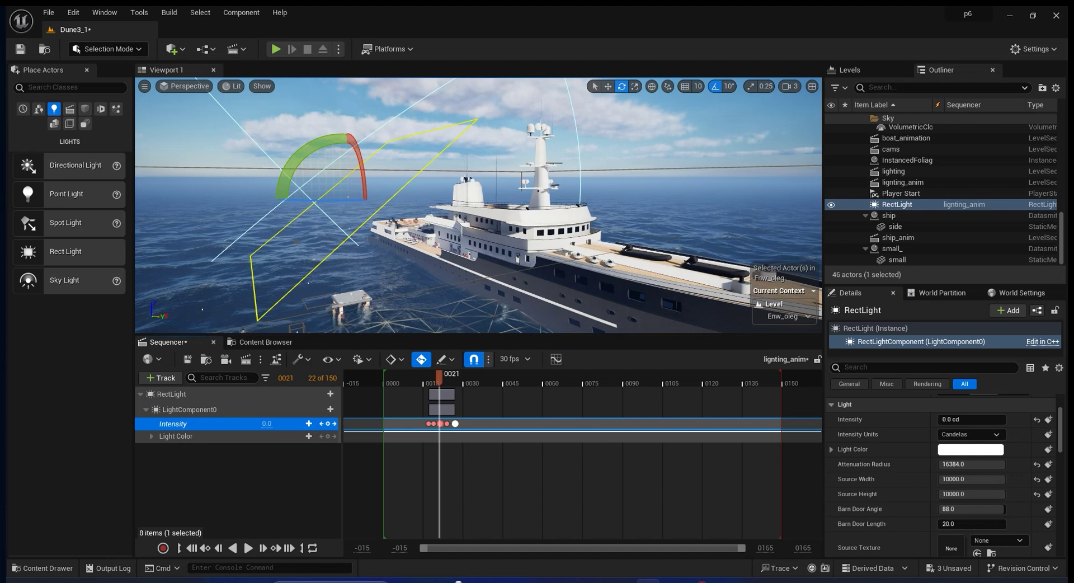
ctrl+scroll(440, 476, up, 3)
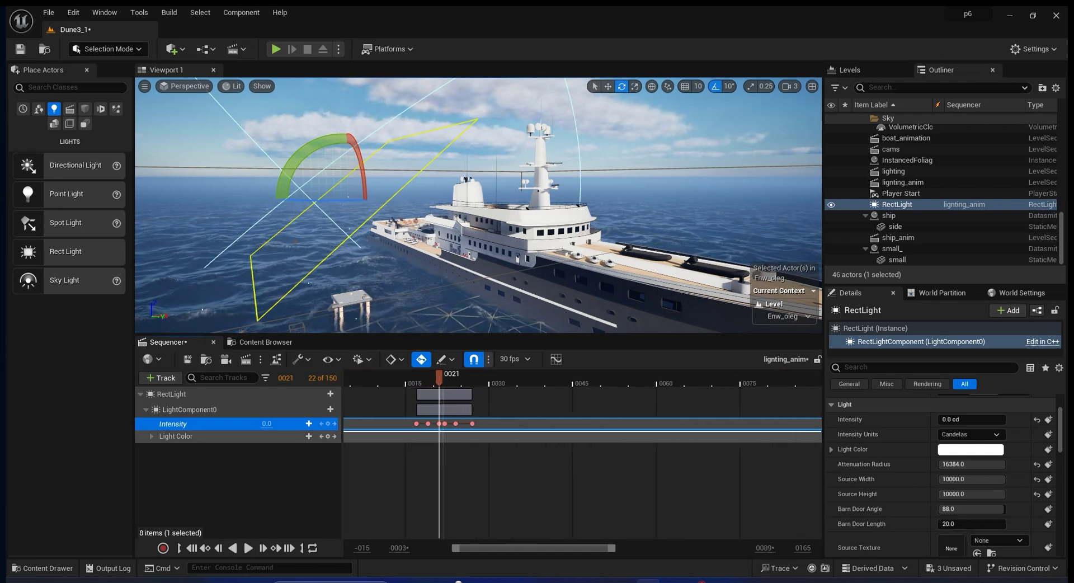
ctrl+scroll(439, 476, up, 1)
drag(439, 374, 492, 374)
right_drag(478, 213, 504, 213)
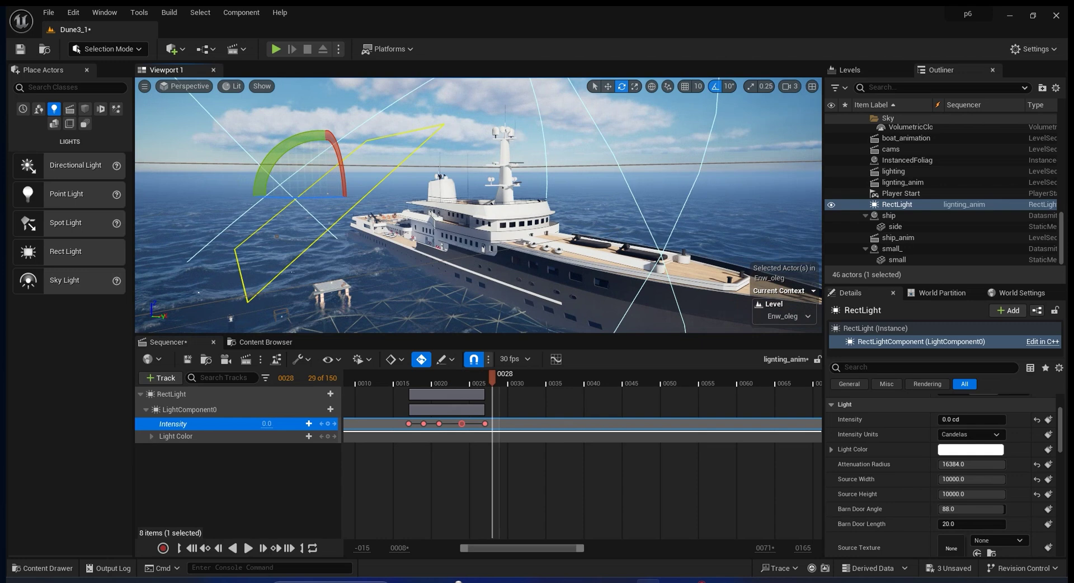
Save the lighting_anim asset from the Content Browser and return to its Sequencer timeline.
click(266, 342)
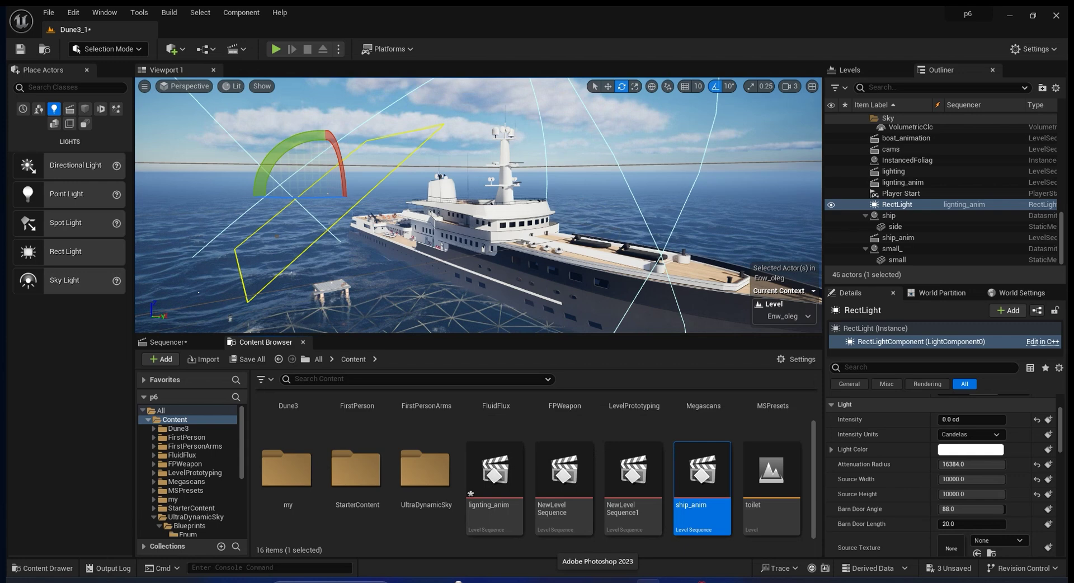
click(495, 475)
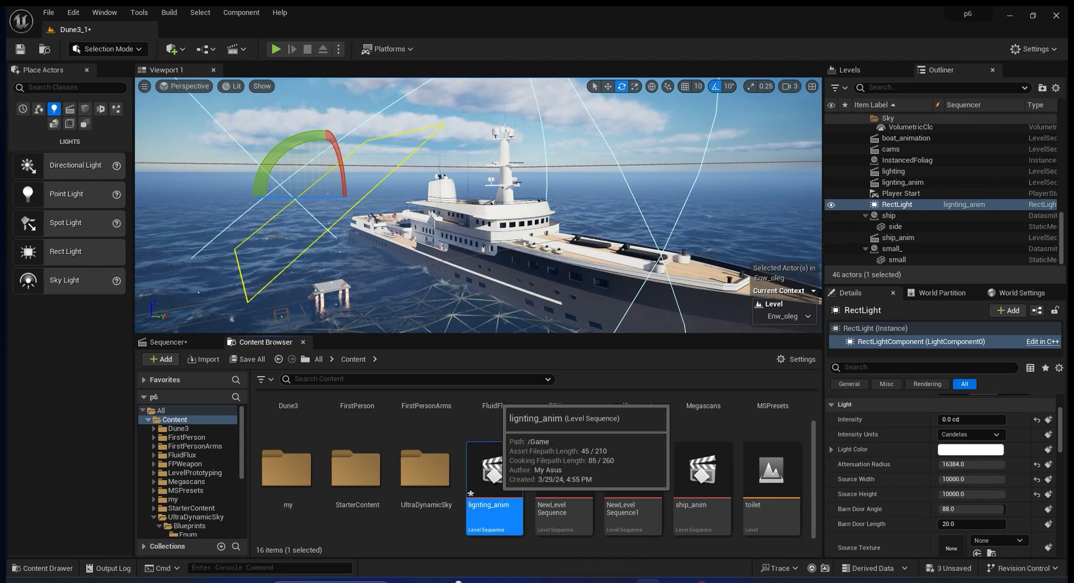
right_click(497, 476)
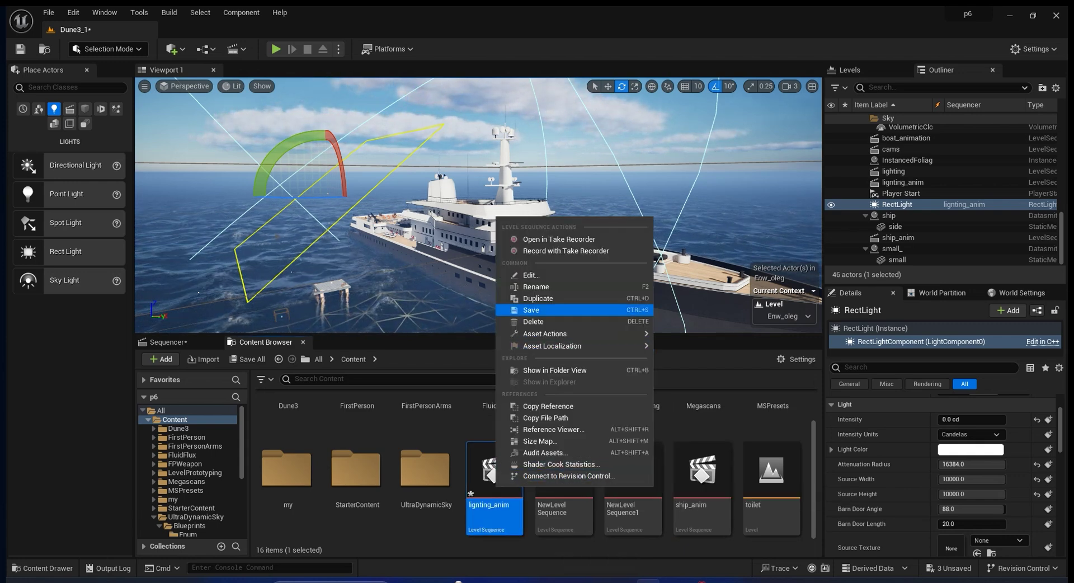
click(532, 310)
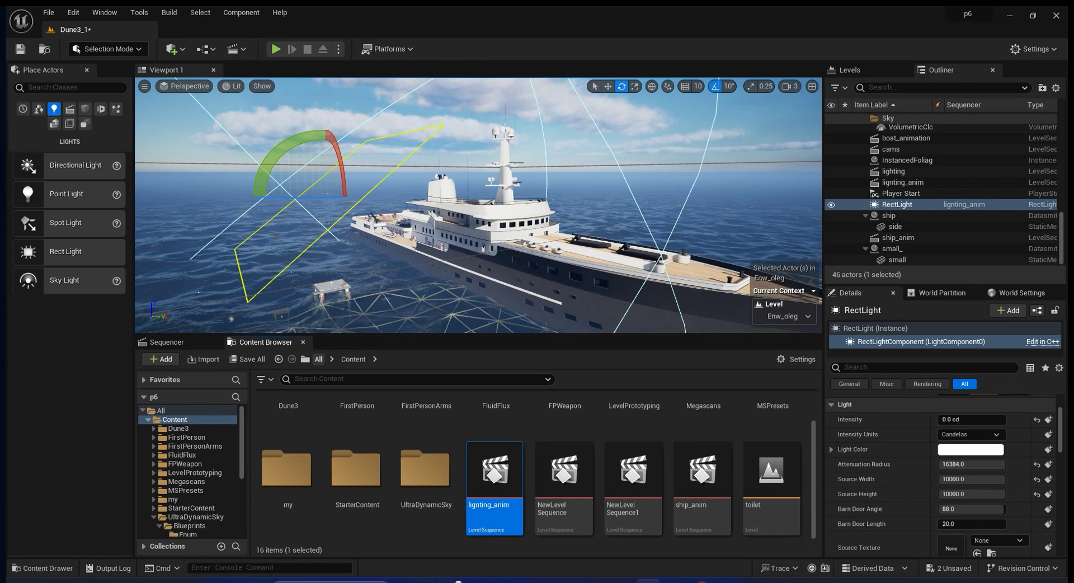
click(167, 342)
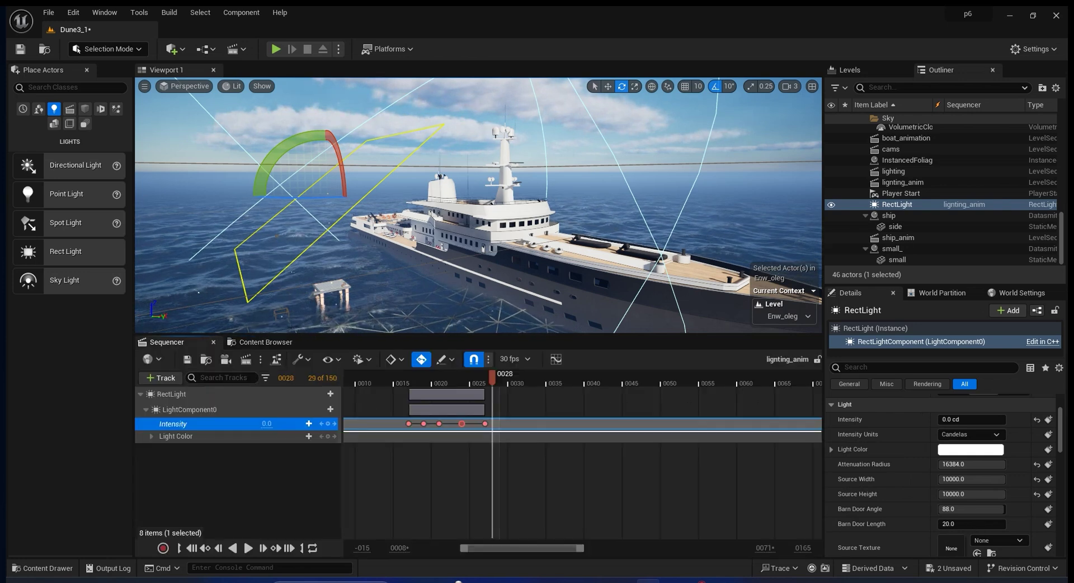
right_drag(479, 224, 478, 224)
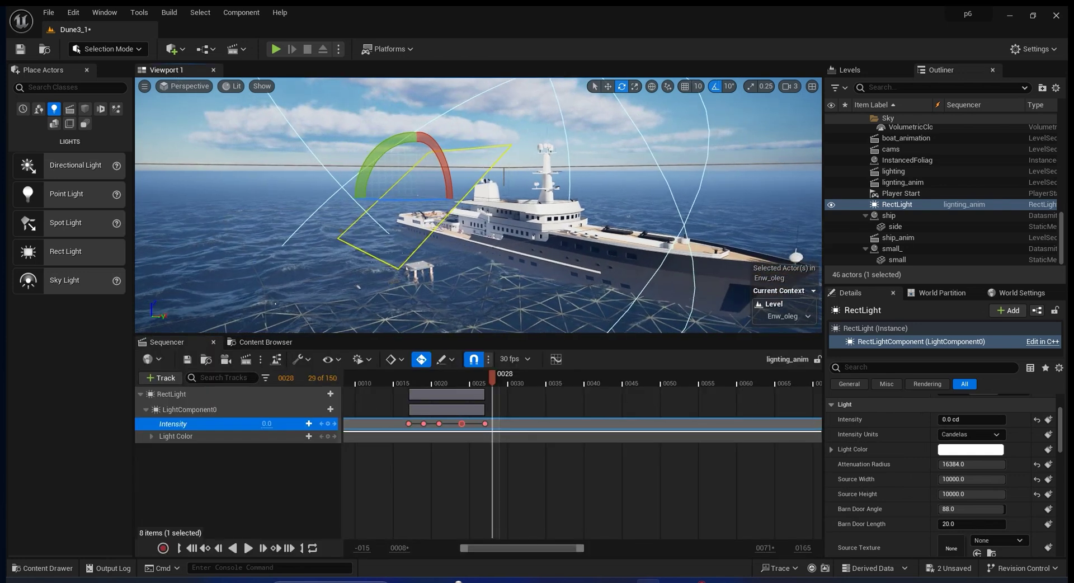
Add a third level sequence from the Cinematics menu and save it as main_cams.
click(235, 49)
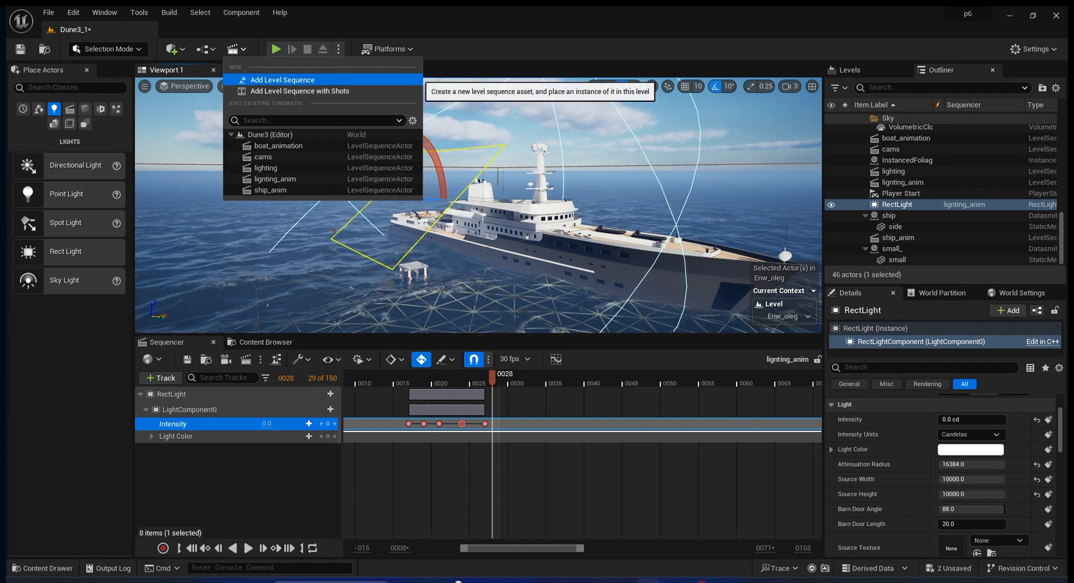
click(282, 80)
text(main_cams)
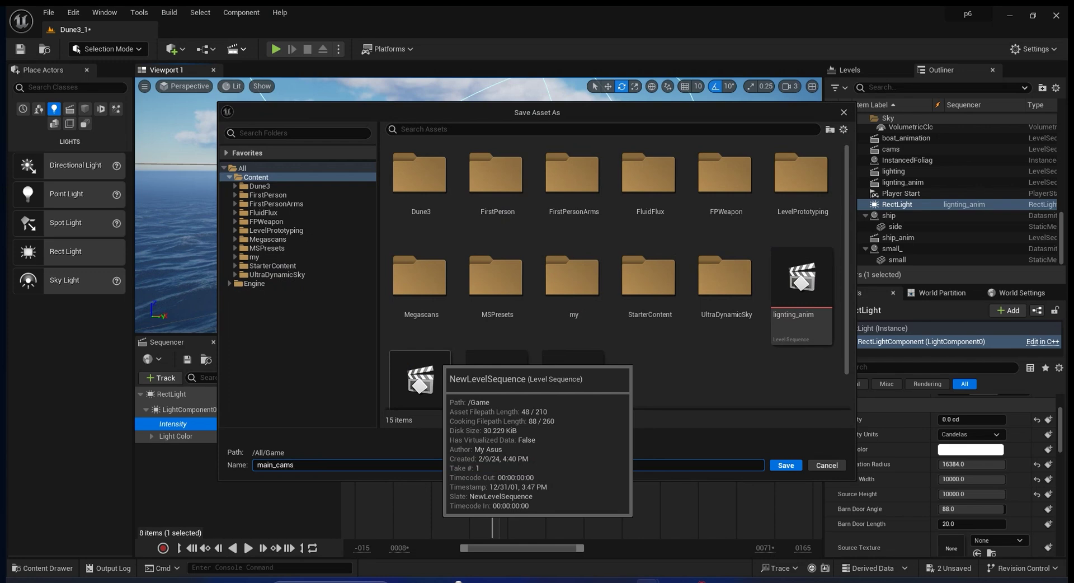
key(Return)
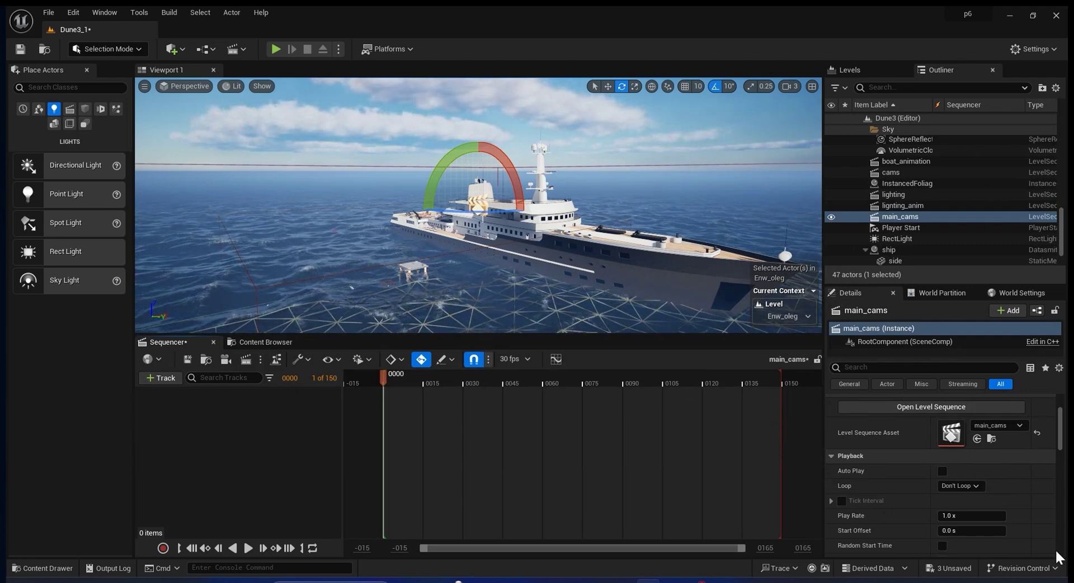
Insert ship_anim into a new Subsequences track in main_cams and play it back.
click(161, 378)
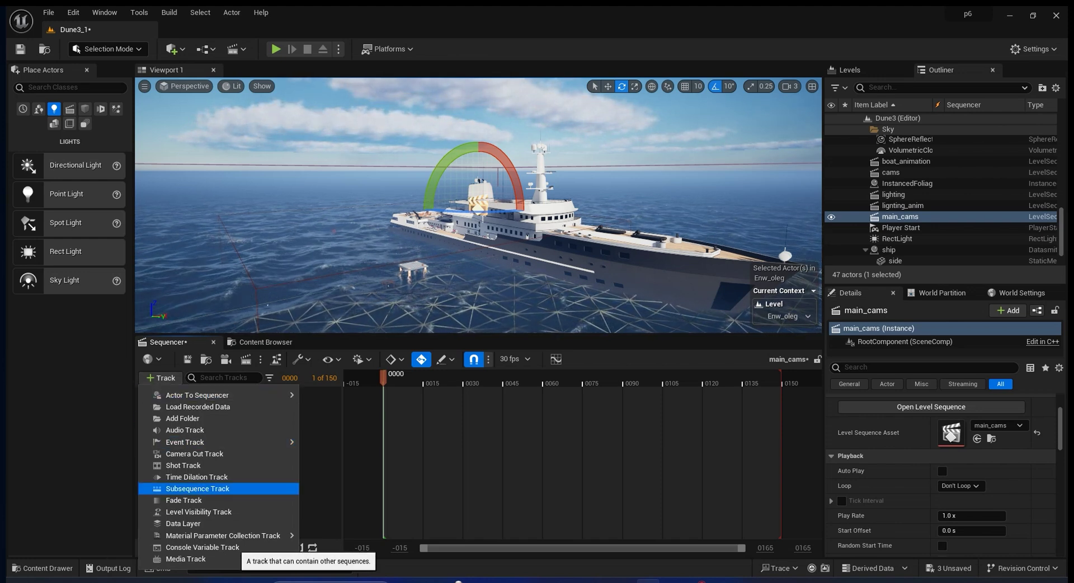
click(198, 488)
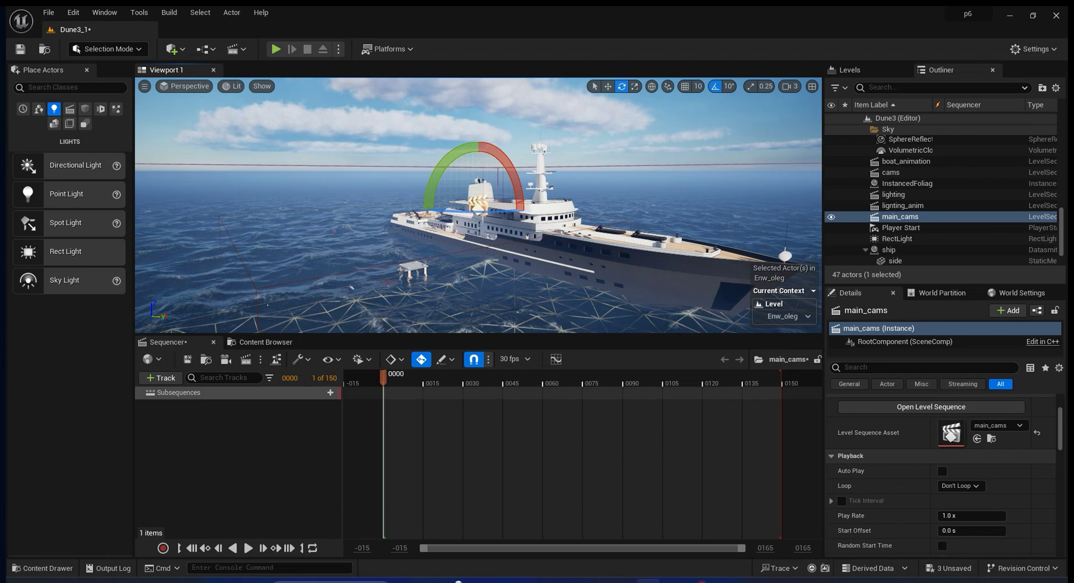
click(330, 392)
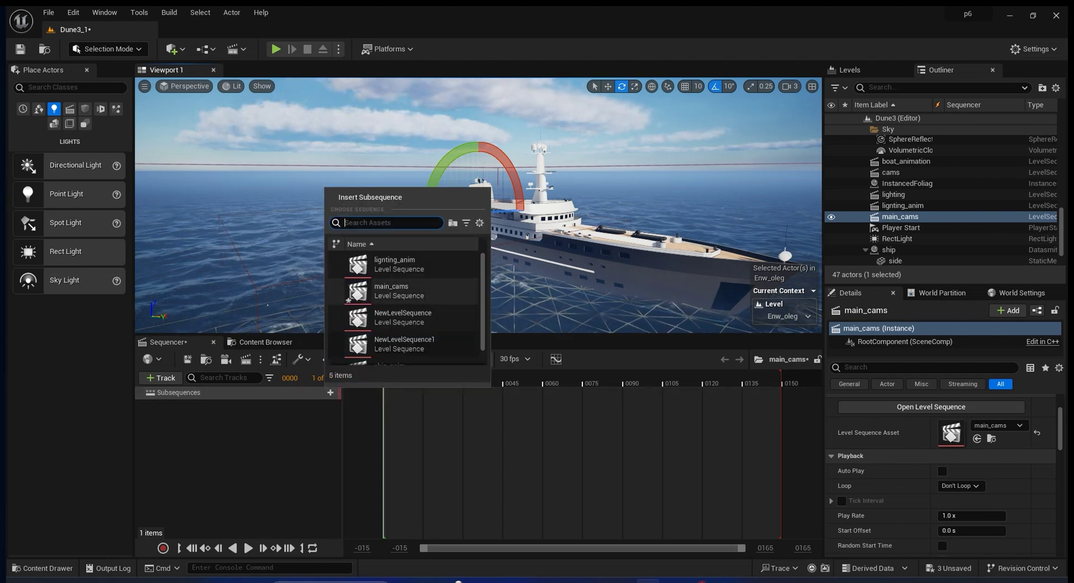
scroll(403, 302, down, 1)
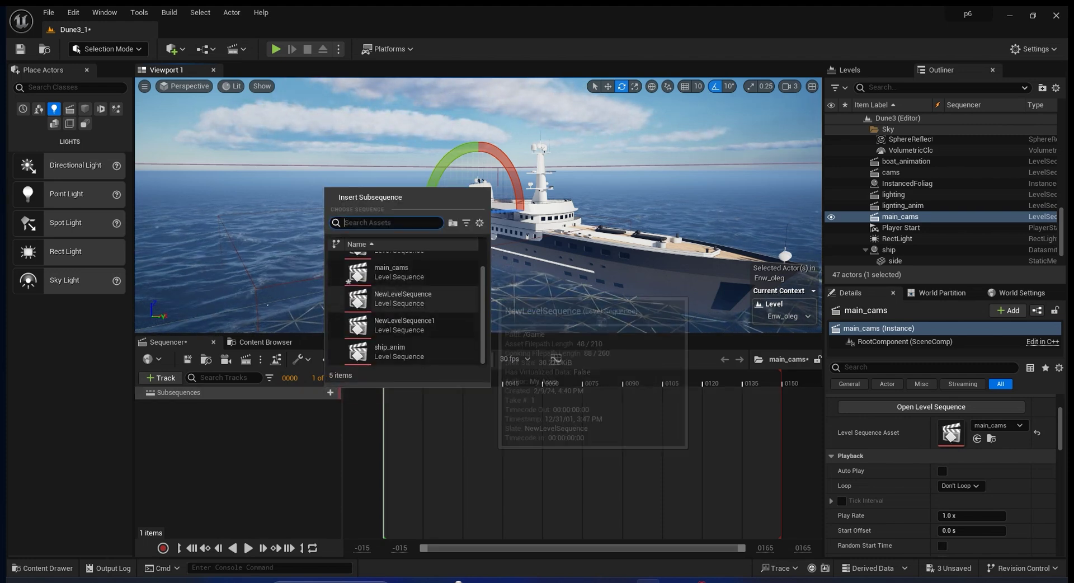
click(400, 348)
key(space)
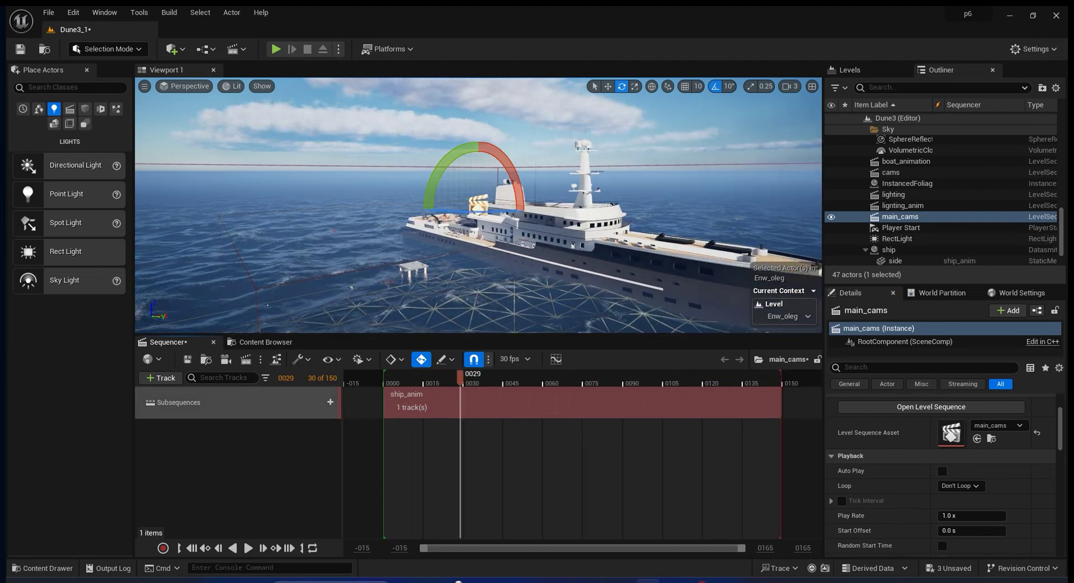
click(161, 378)
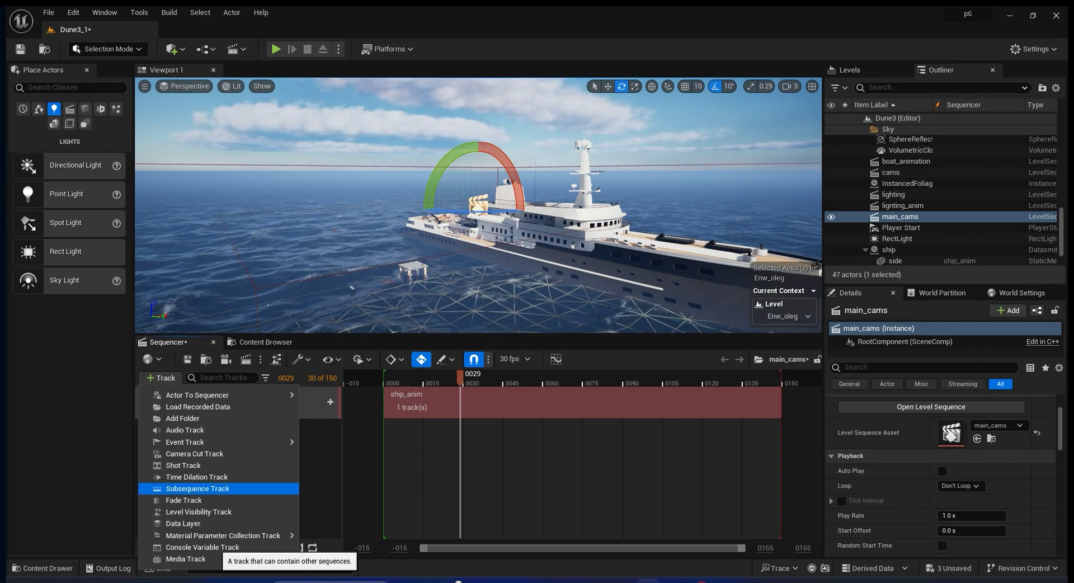
Insert lighting_anim in a second Subsequences track and slide it to start at frame 0.
click(197, 489)
click(179, 424)
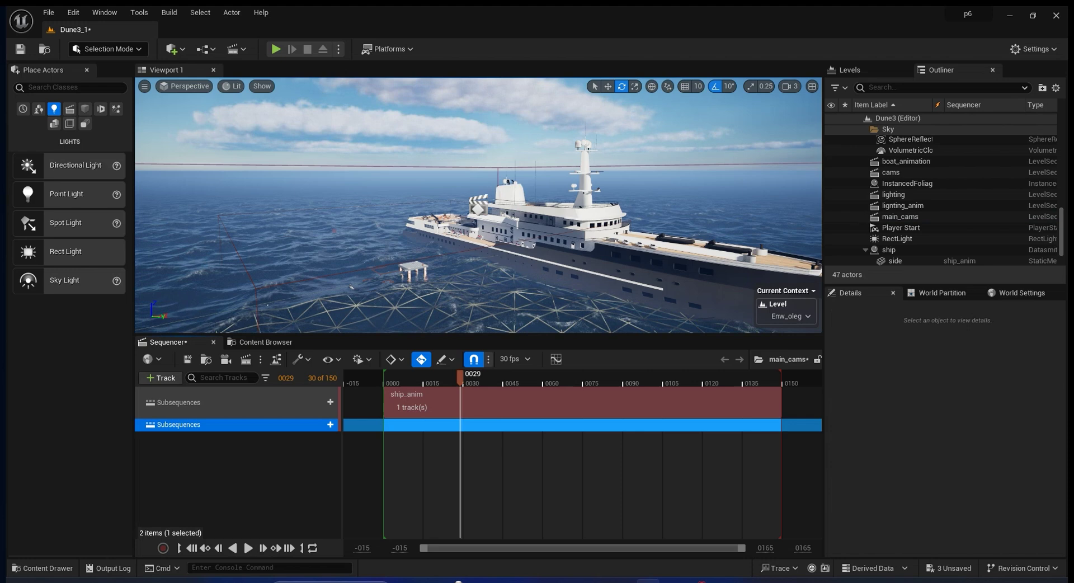
click(330, 424)
click(392, 297)
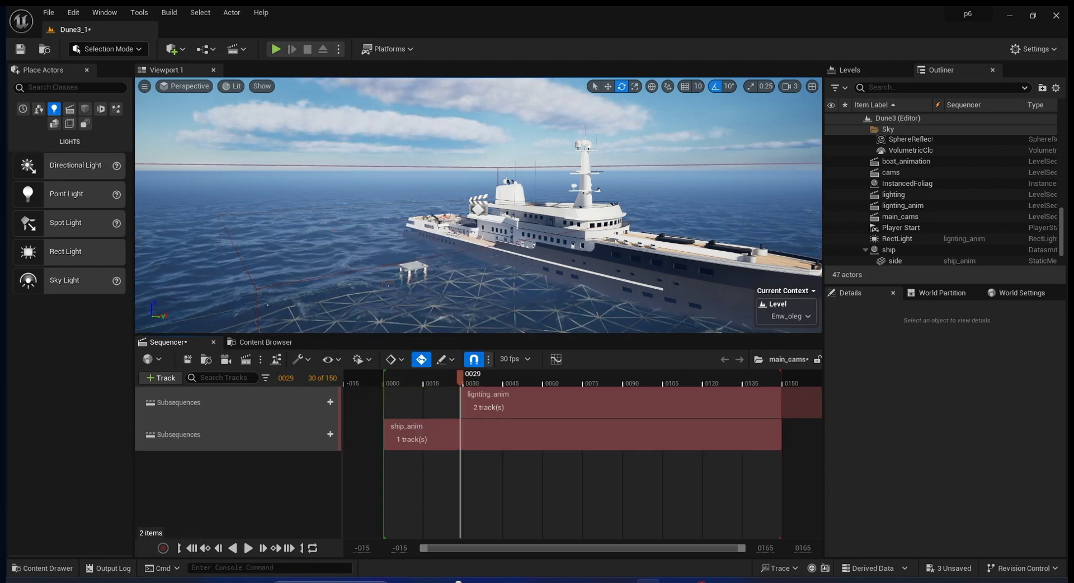
drag(463, 398, 387, 399)
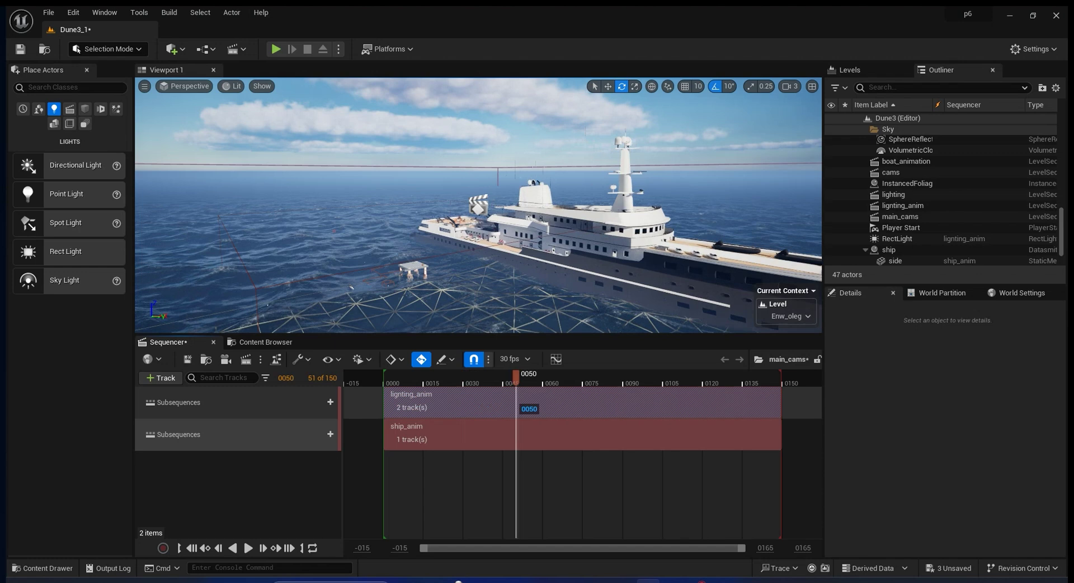
drag(403, 402, 468, 408)
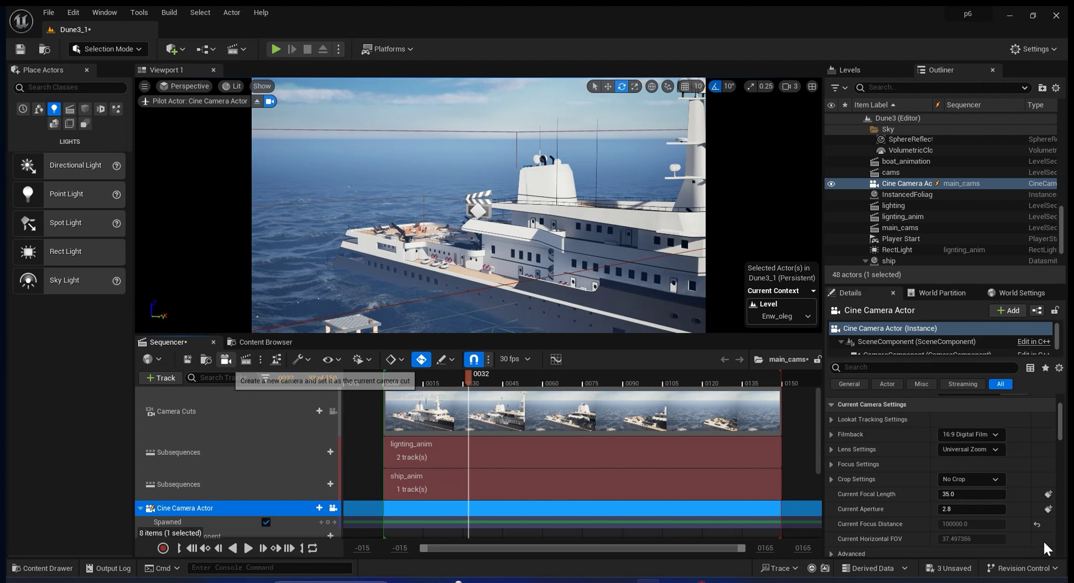
Preview the new Camera Cuts shot, return to frame 0, and select the Cine Camera Actor track.
drag(280, 335, 280, 291)
click(224, 367)
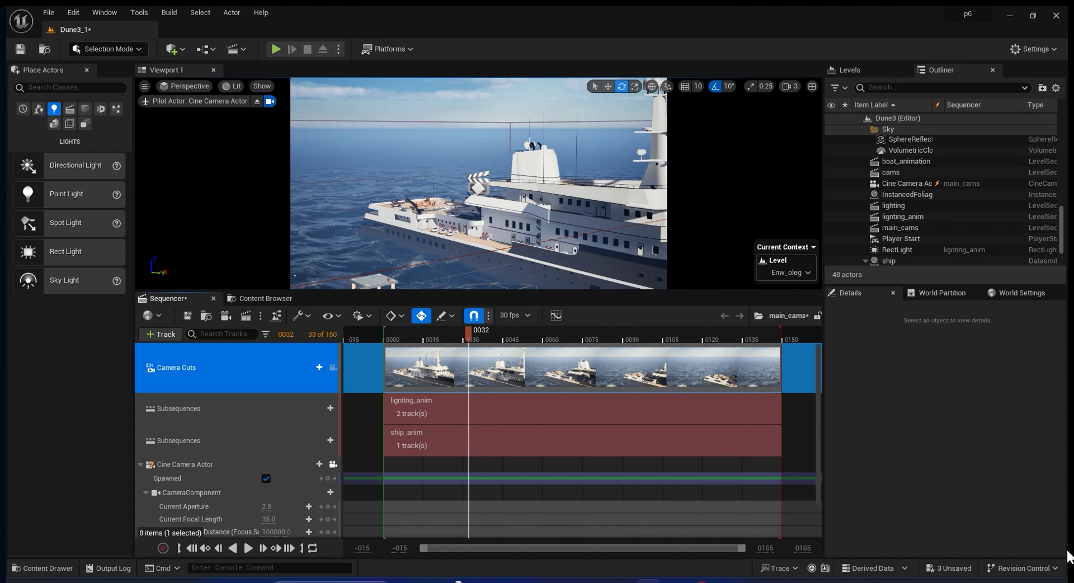
drag(469, 334, 442, 334)
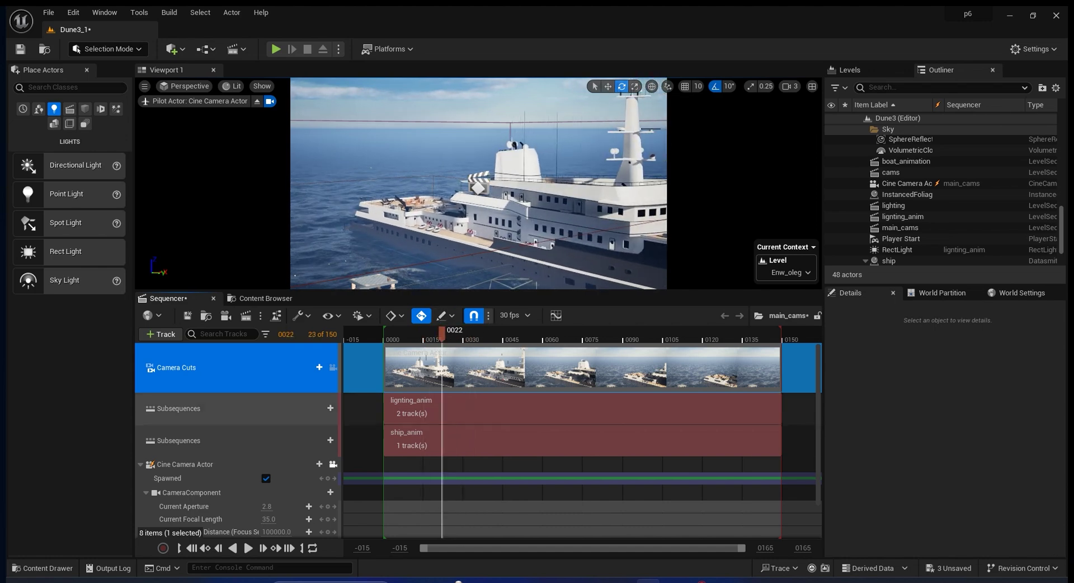
click(190, 549)
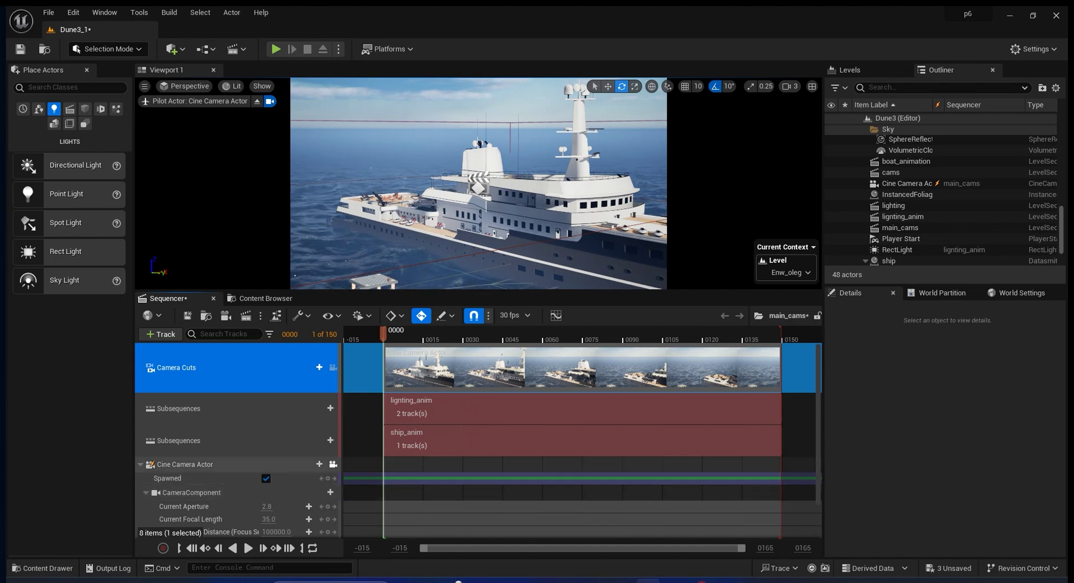
click(199, 465)
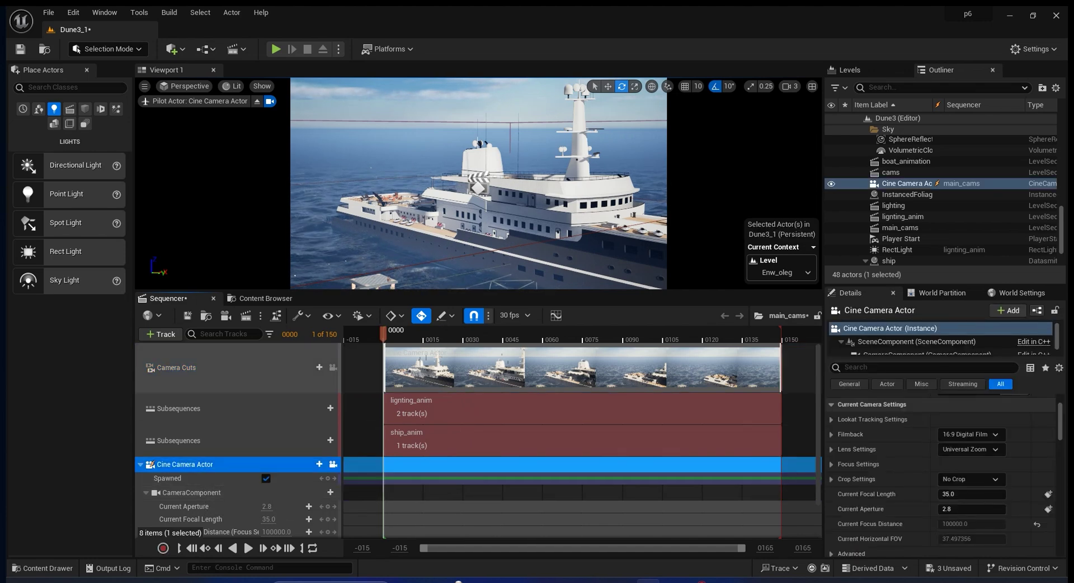
Key the camera close to the ship at frame 0 and at a wider side view at frame 149.
right_drag(479, 185, 478, 185)
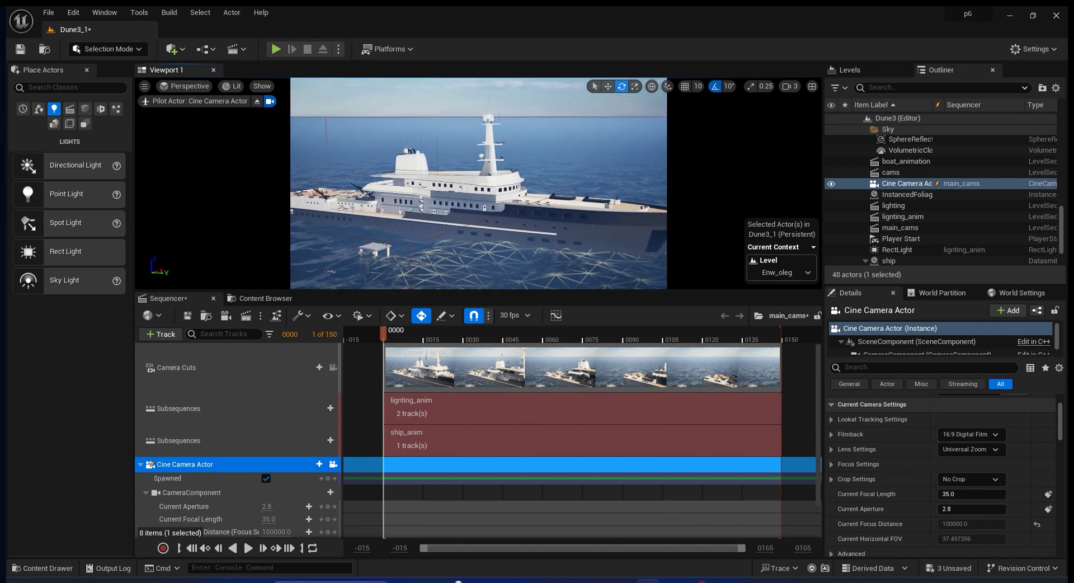
key(s)
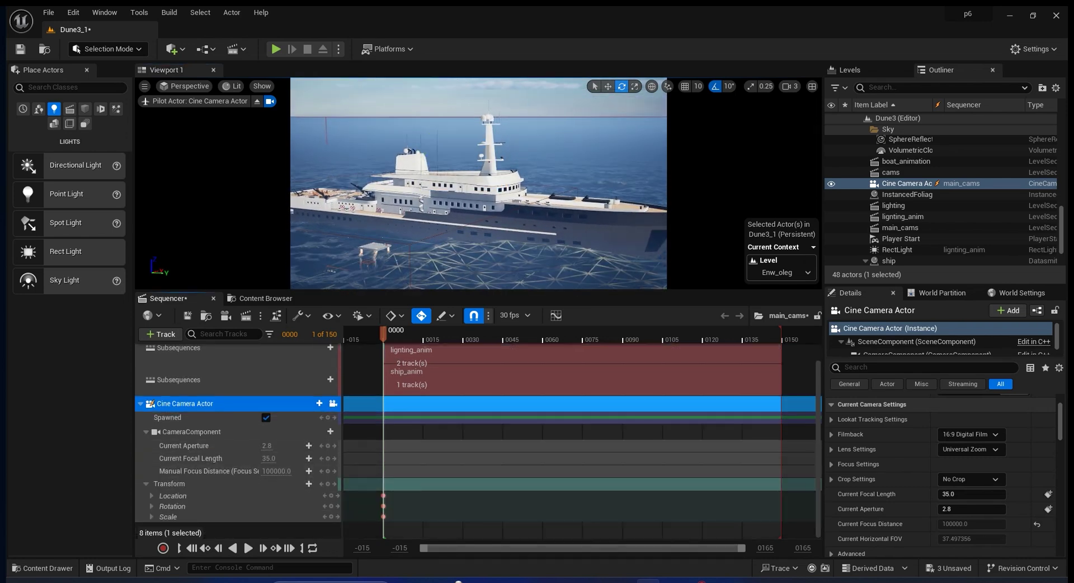
click(289, 548)
right_drag(478, 185, 478, 185)
key(s)
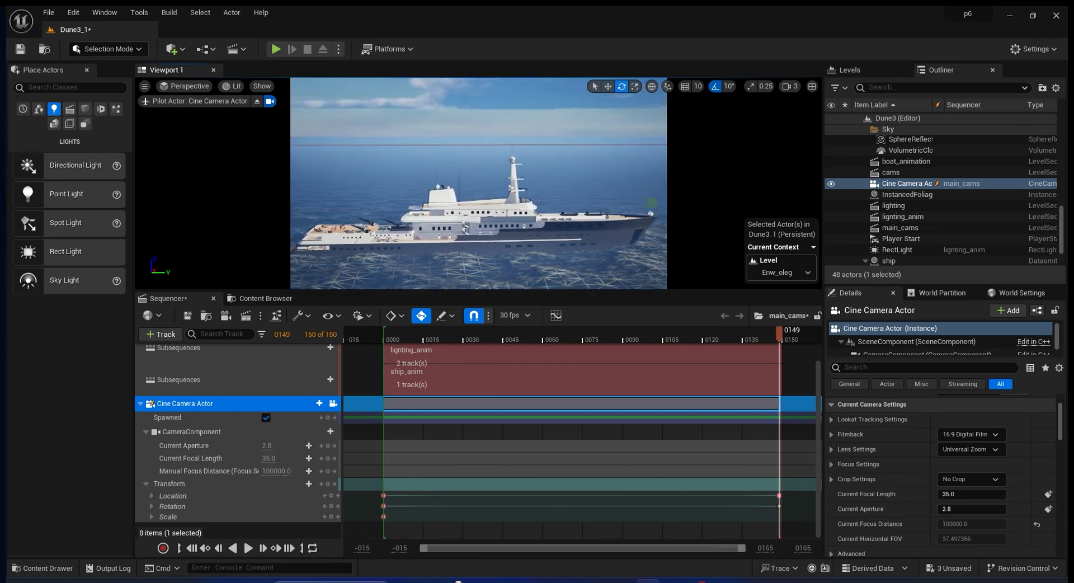
Preview the camera move backward and forward, then collapse the Cine Camera Actor track.
key(j)
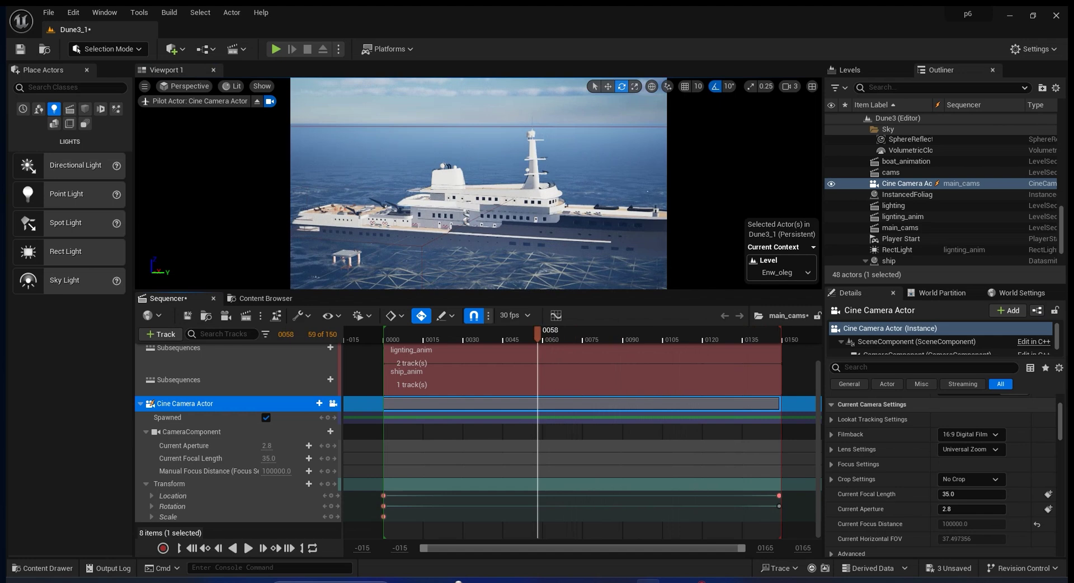
key(l)
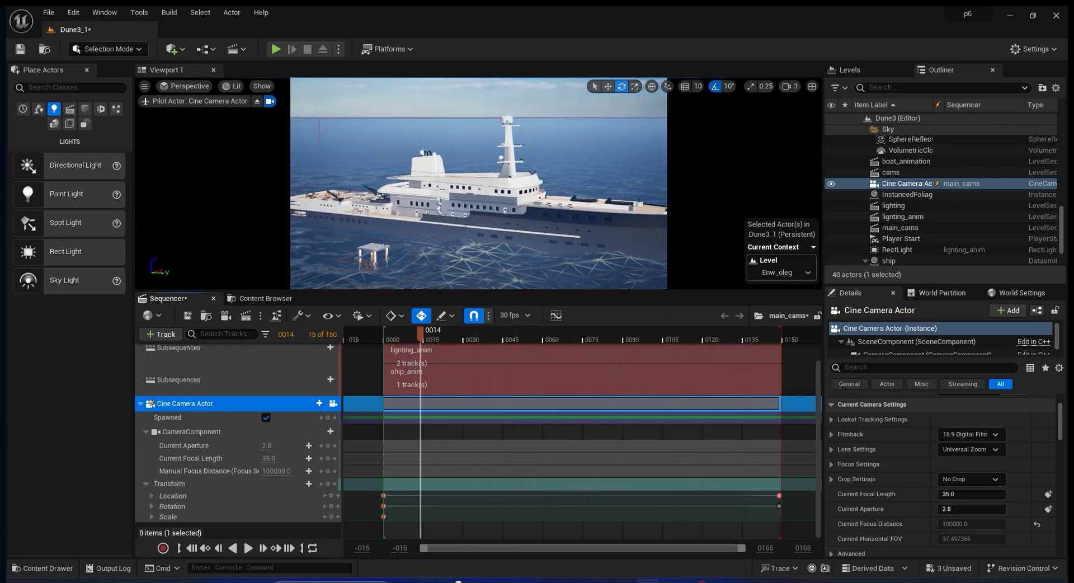
key(j)
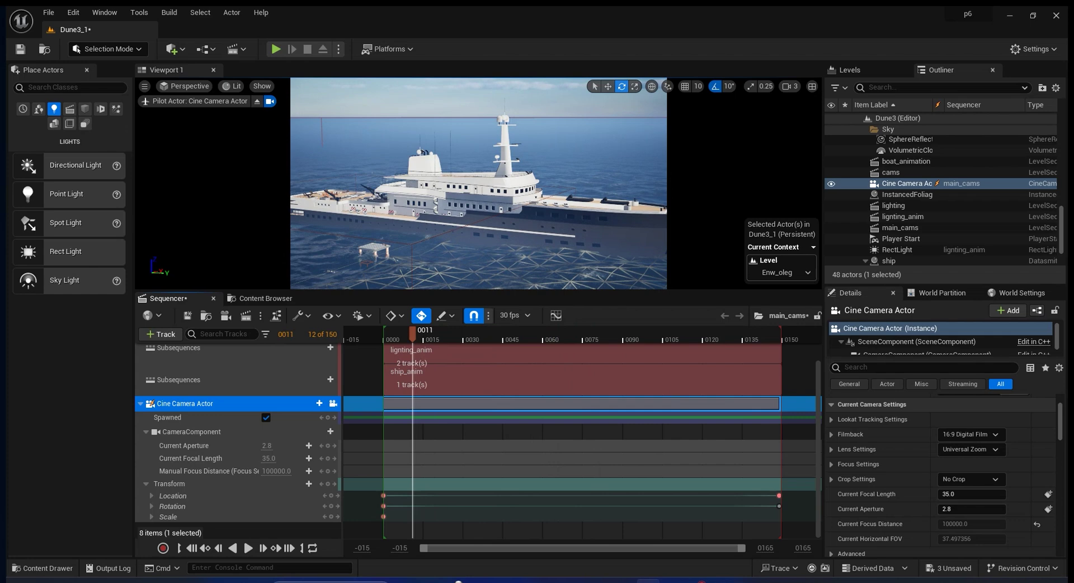
key(l)
key(j)
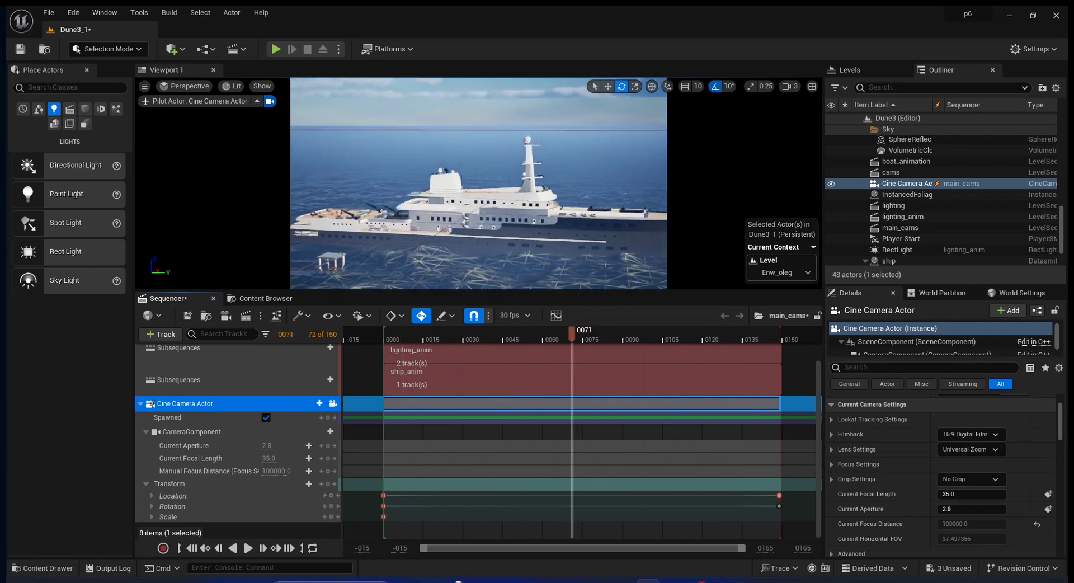
scroll(478, 440, up, 2)
key(Escape)
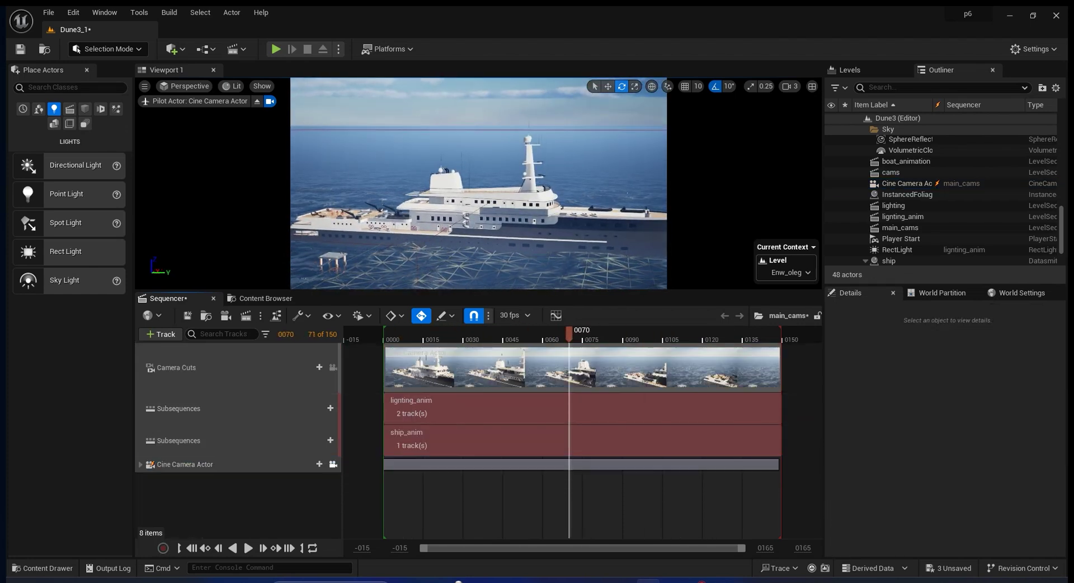
Select the ship_anim subsequence track and bring up the + Track list of track types.
click(185, 409)
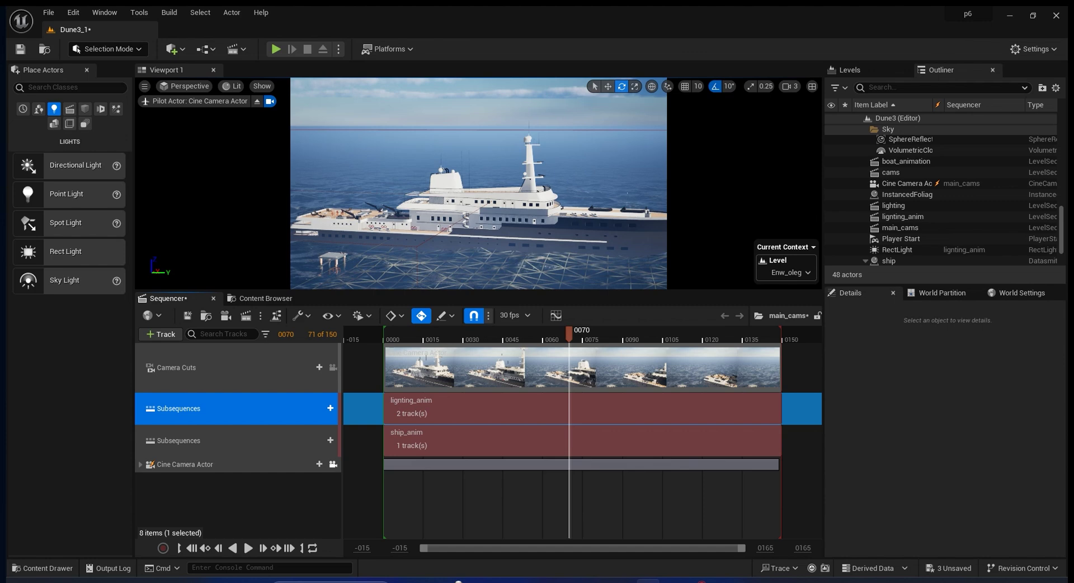
key(Down)
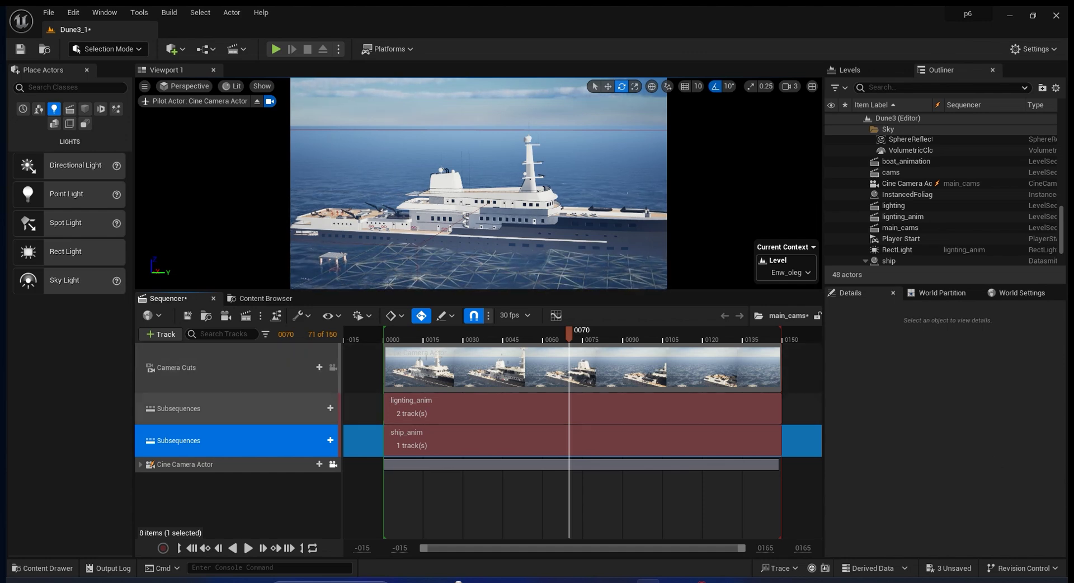
click(161, 334)
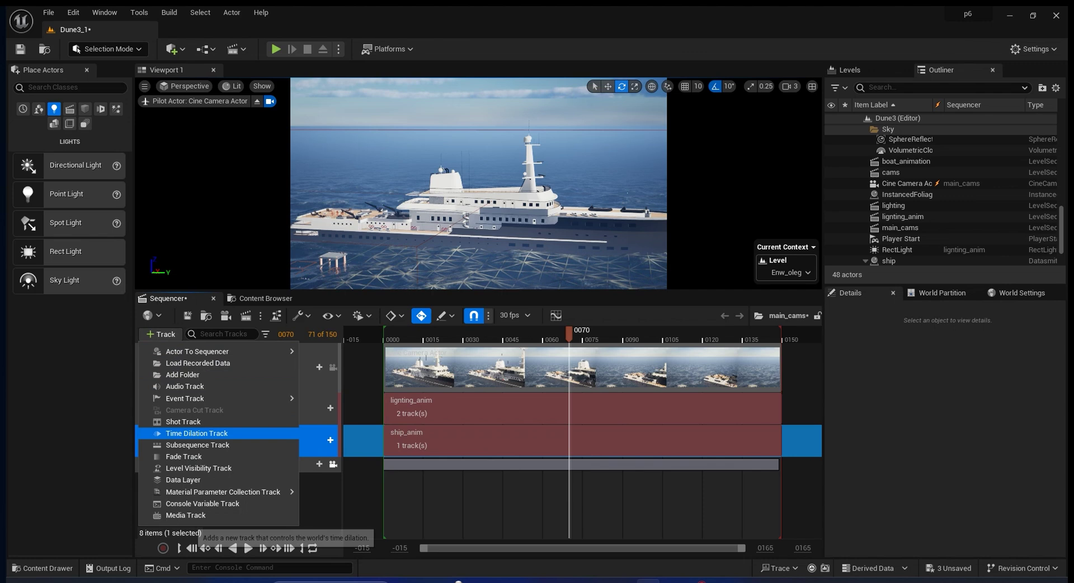